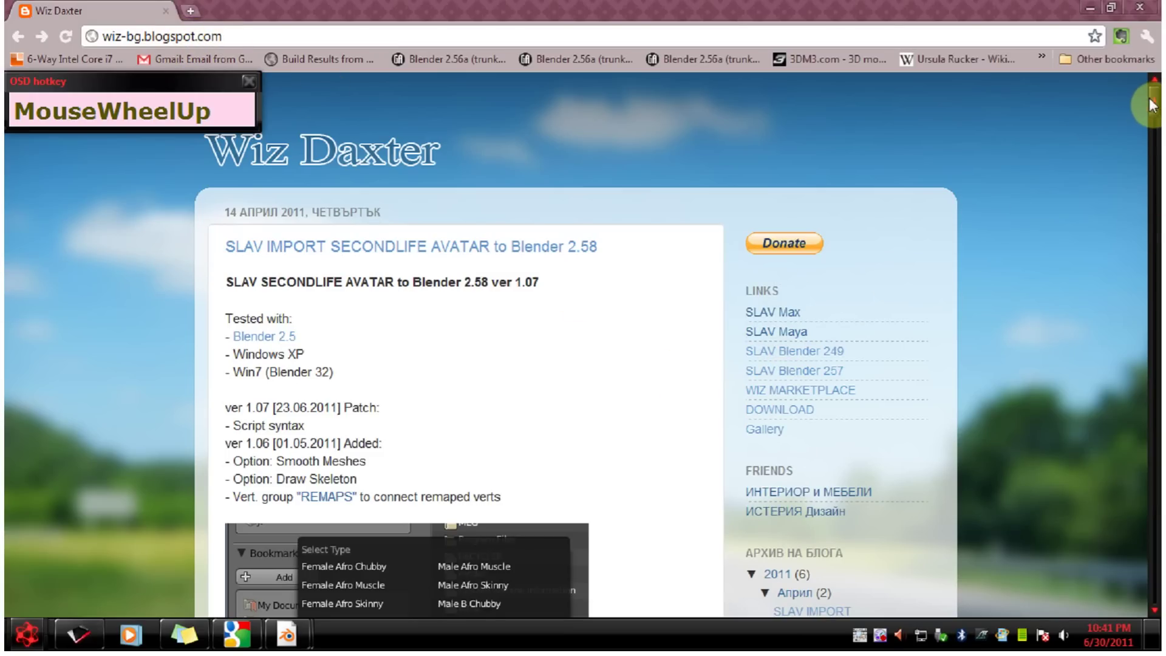
Scroll the Wiz Daxter blog post down to the demo/licensed version details and v 1.07 download links.
drag(1154, 104, 1148, 172)
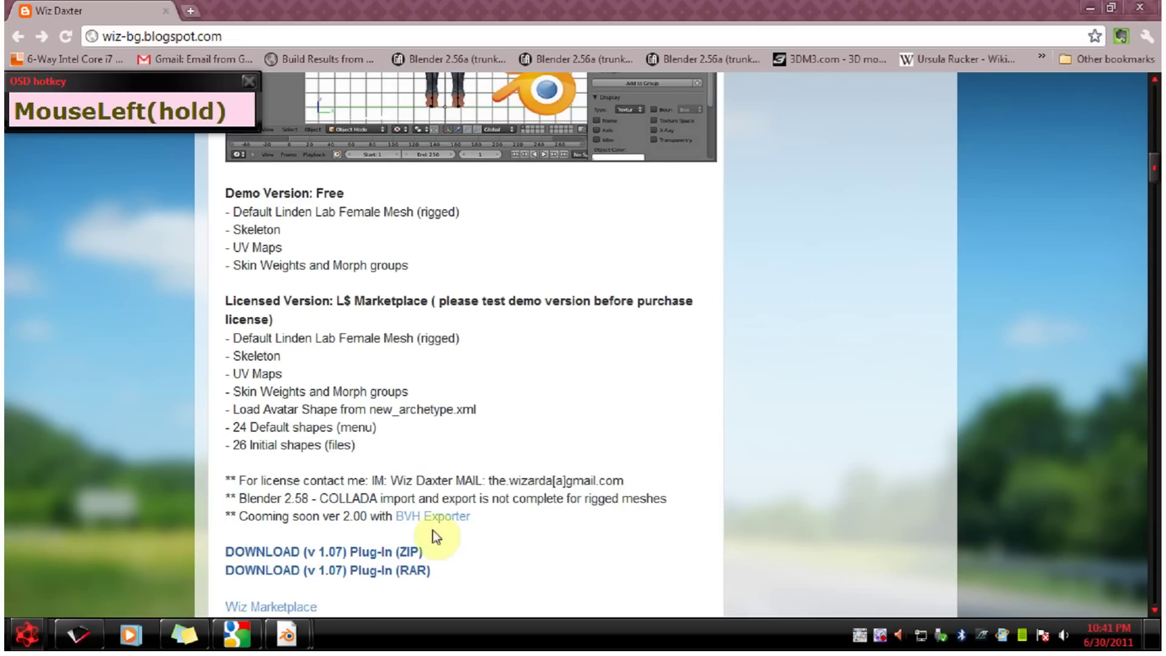
click(321, 554)
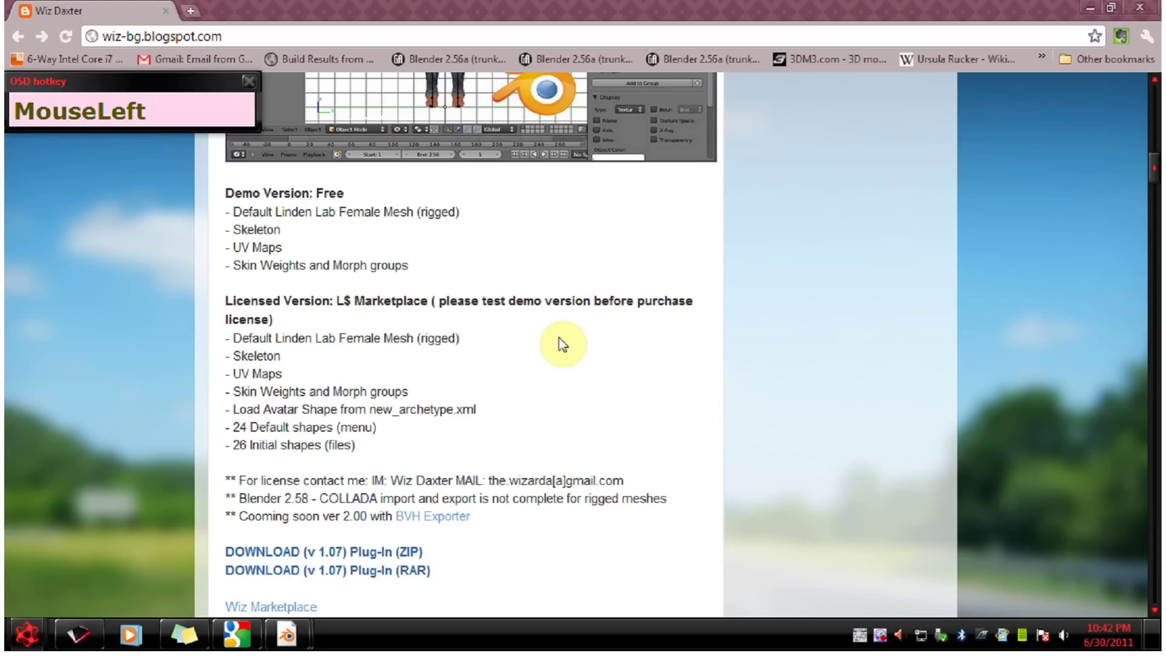
scroll(562, 344, down, 1)
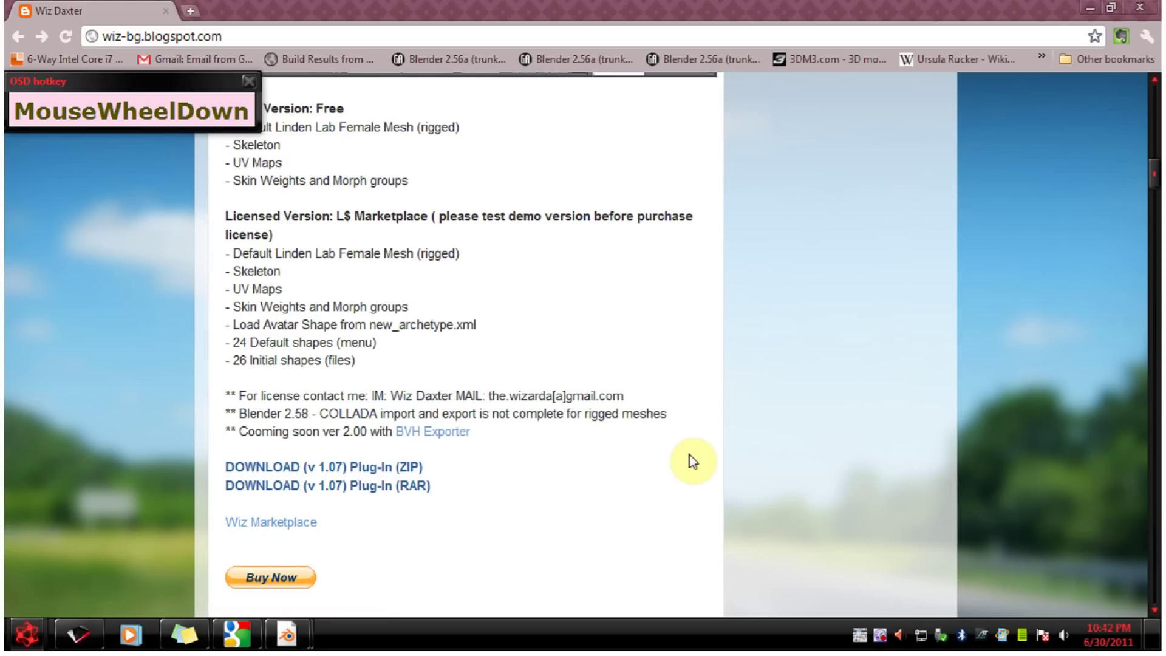
Scroll back up the blog page and minimize the browser to reveal the desktop.
scroll(653, 454, up, 1)
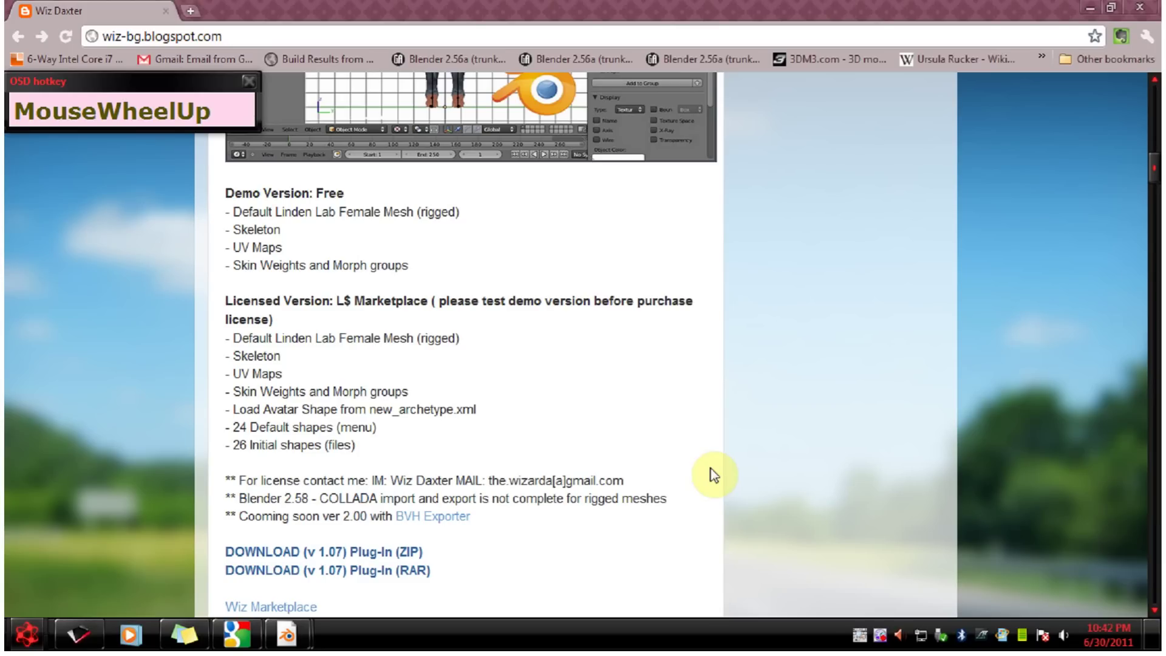
click(1086, 7)
Bring Blender forward and run File > Import > SecondLife Avatar / Shape, choosing the default female mesh.
click(285, 635)
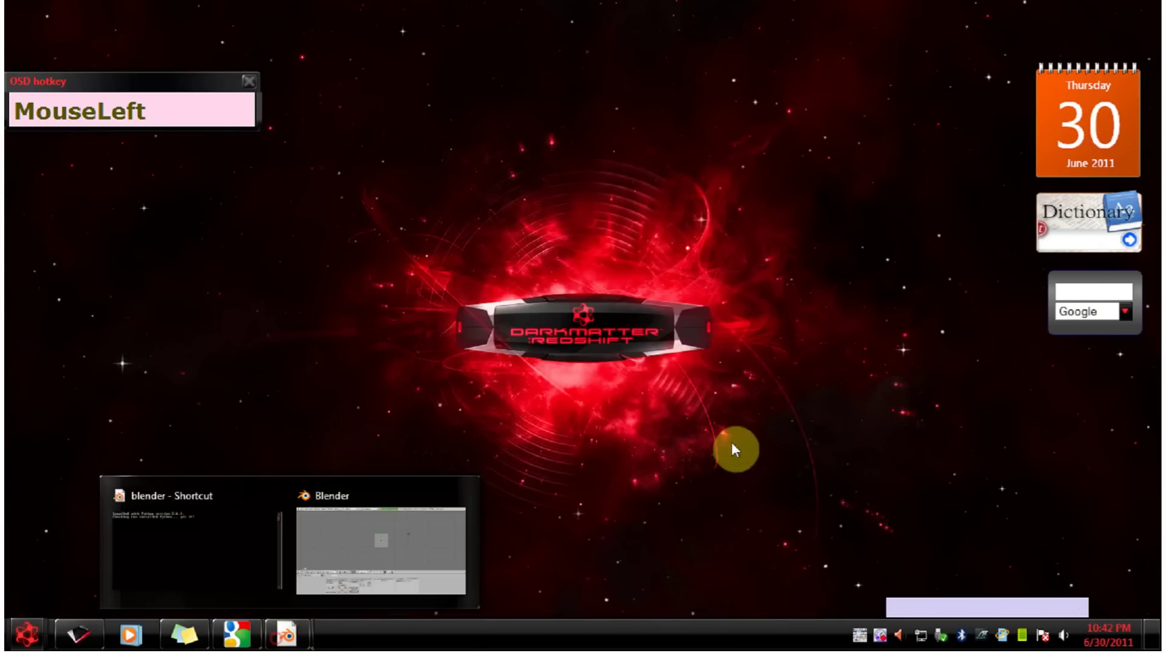
click(386, 535)
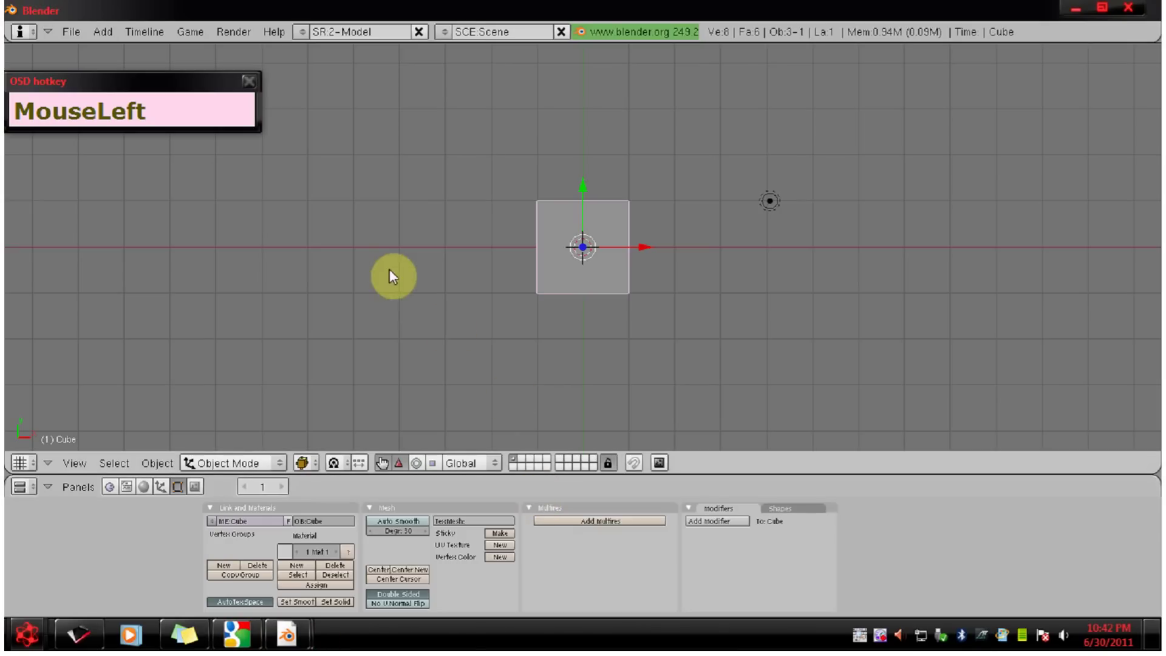
click(71, 32)
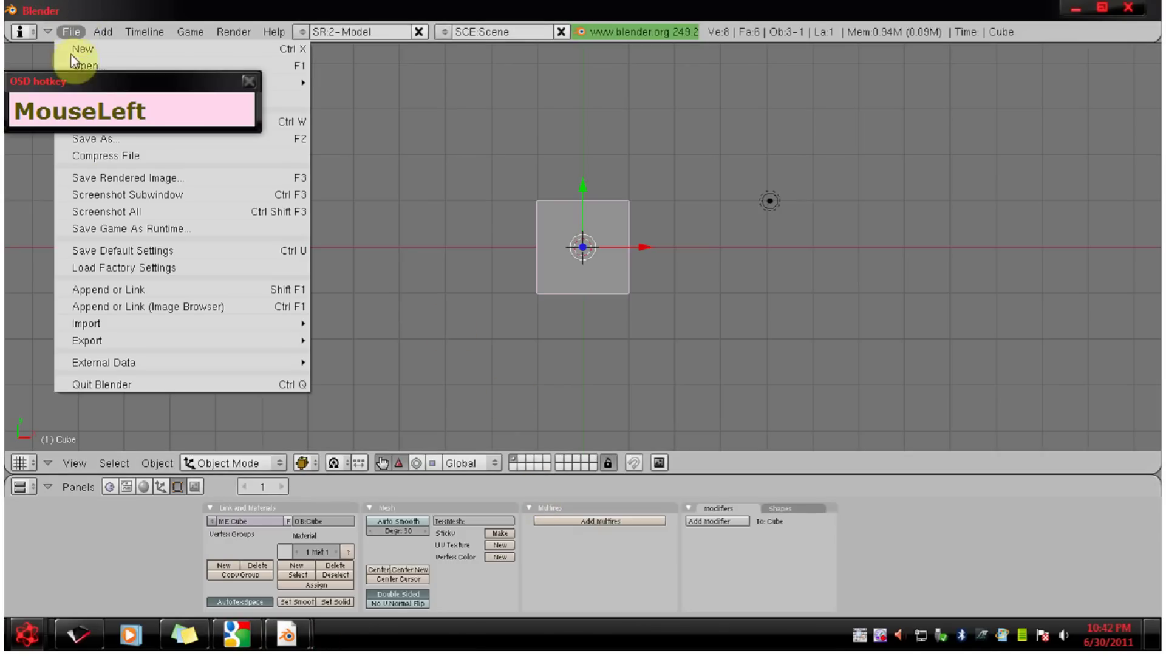
mouse_move(109, 322)
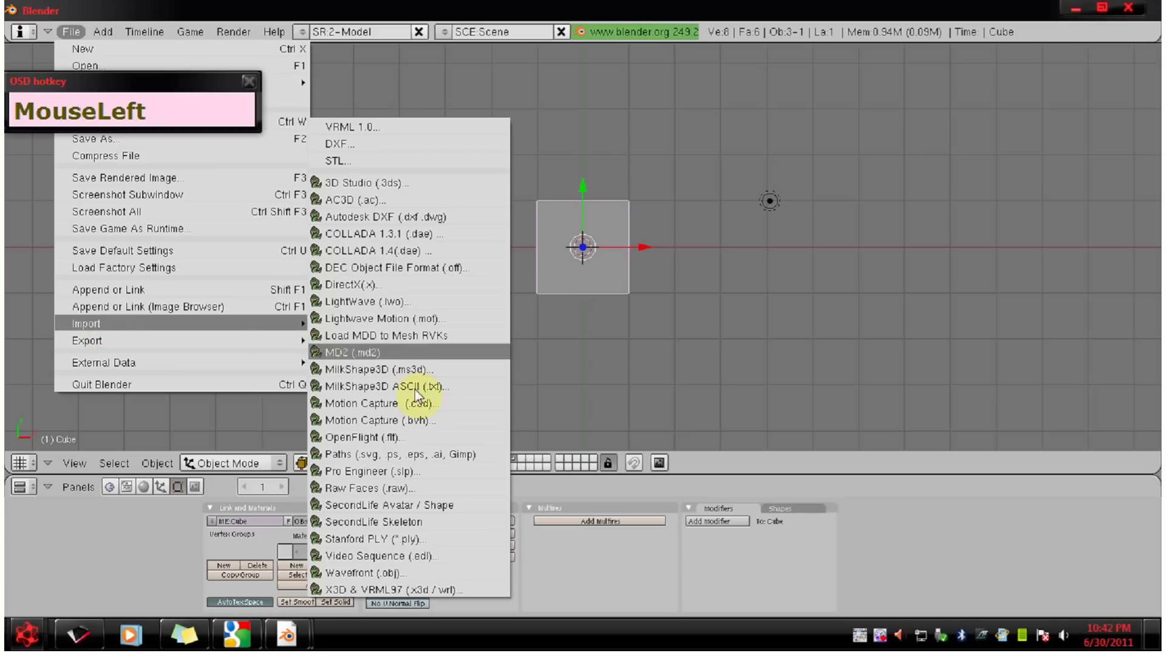
click(406, 506)
click(49, 417)
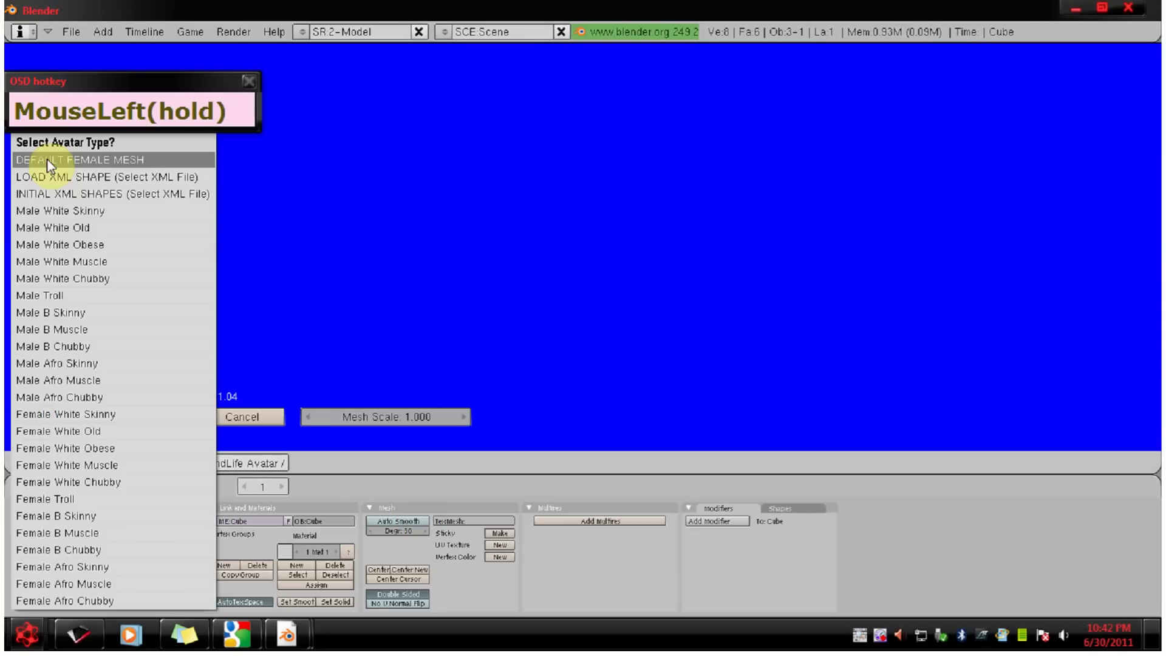
click(85, 159)
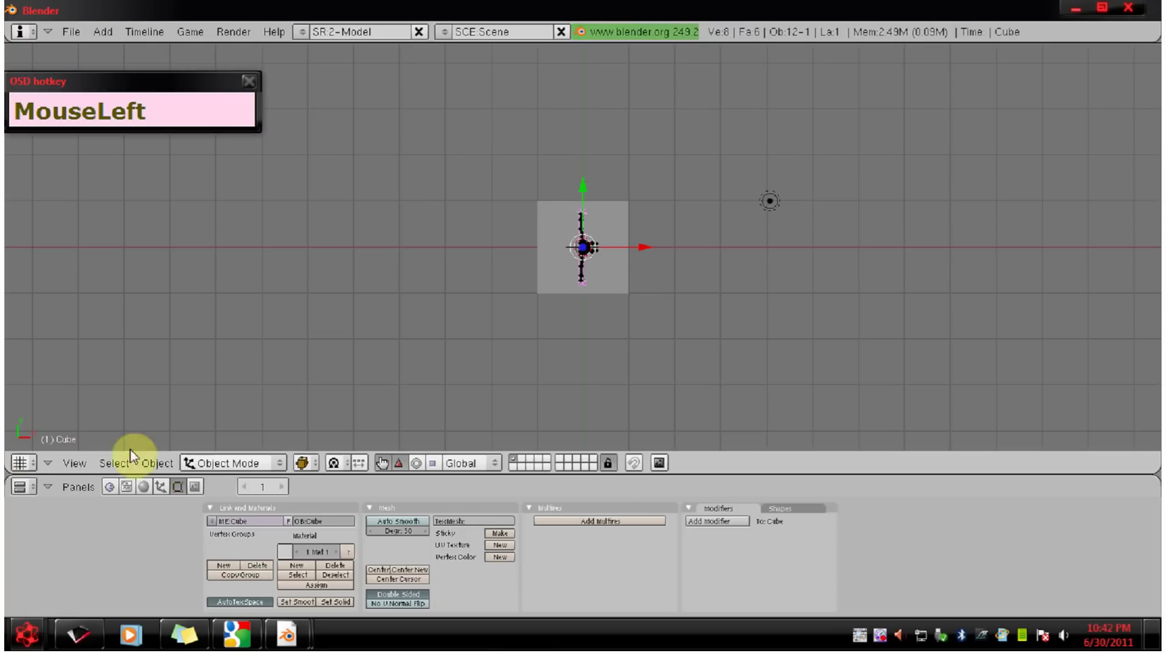
Frame the avatar in side view (NumPad 3, NumPad .) and delete the default cube.
scroll(552, 395, up, 6)
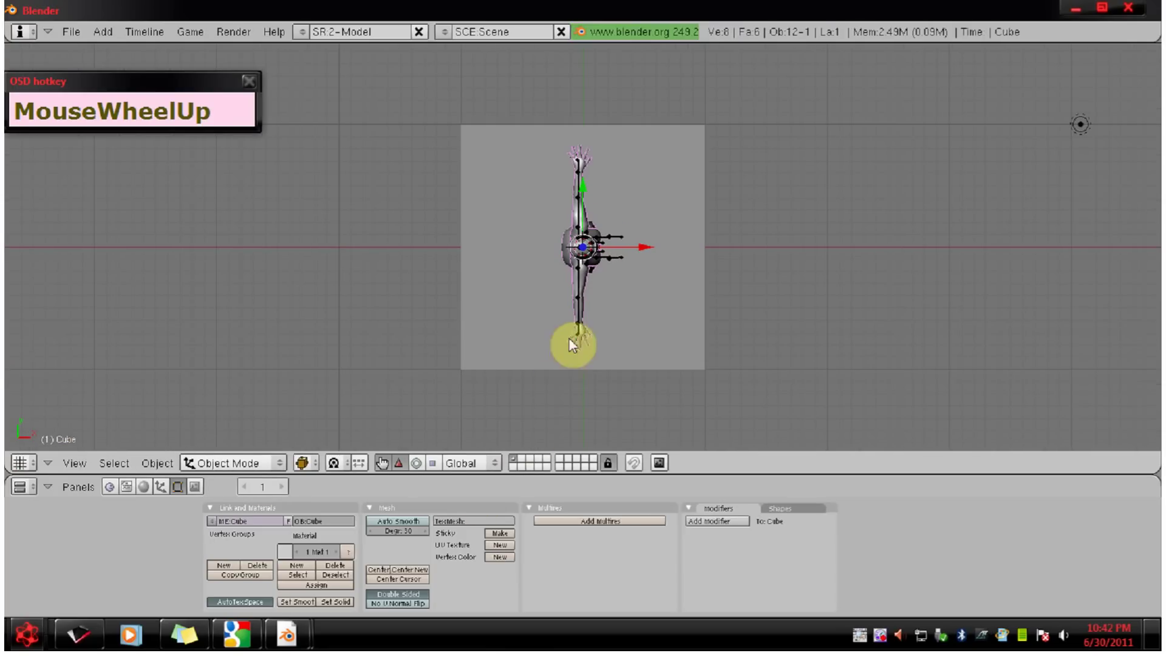
scroll(619, 317, up, 3)
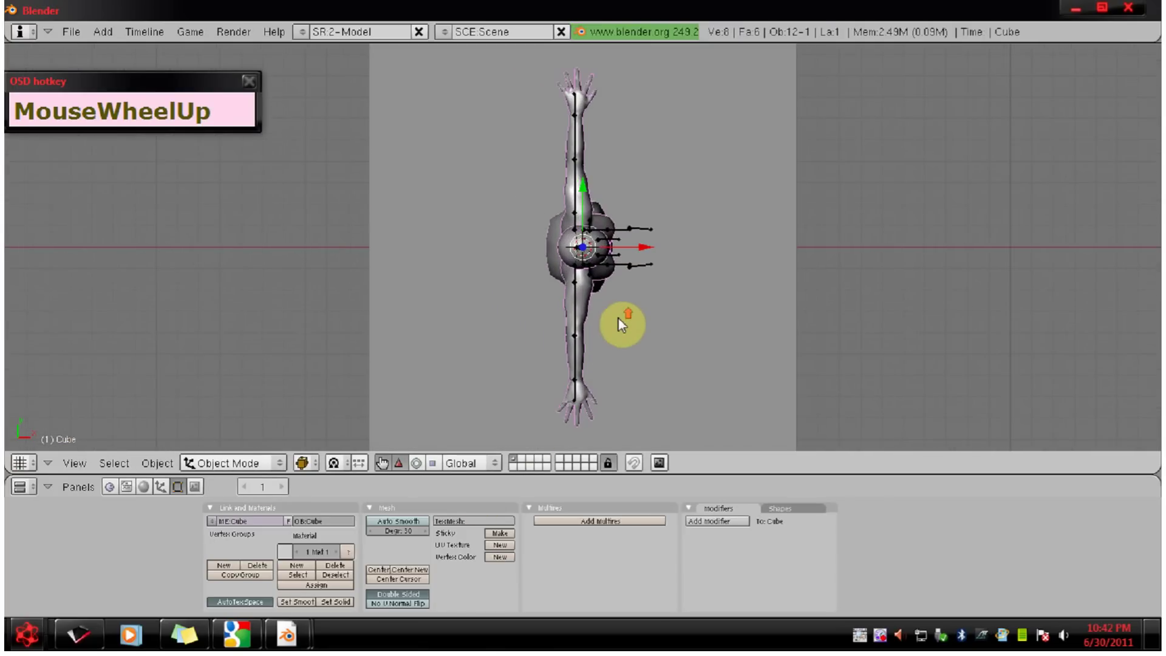
scroll(619, 325, down, 1)
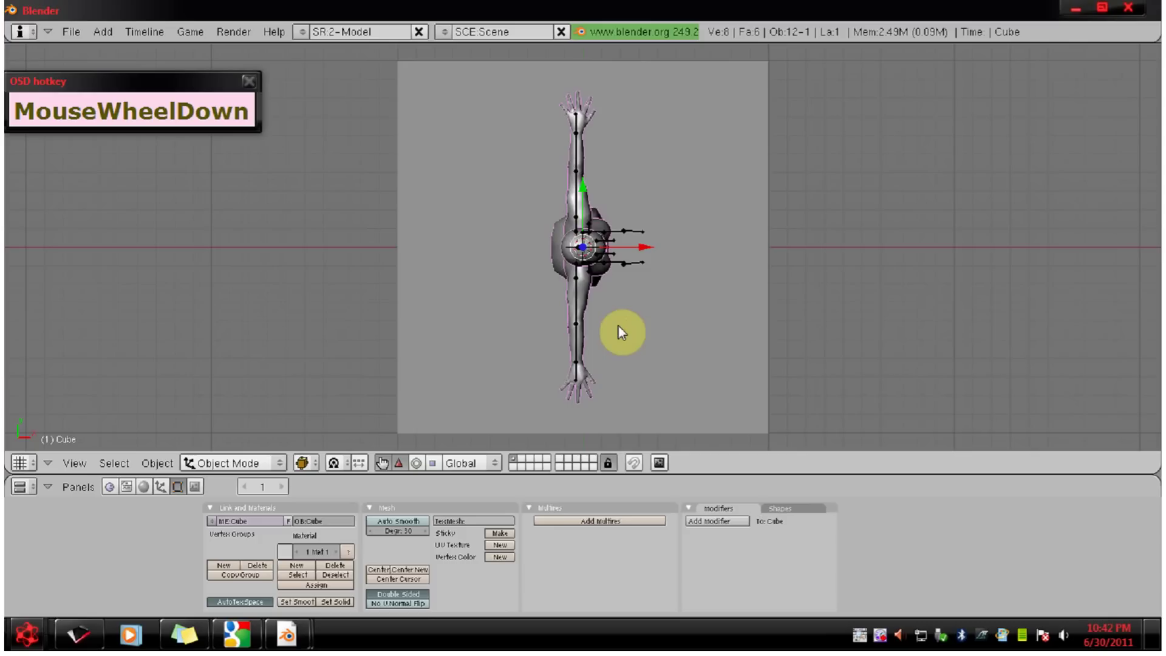
key(KP_3)
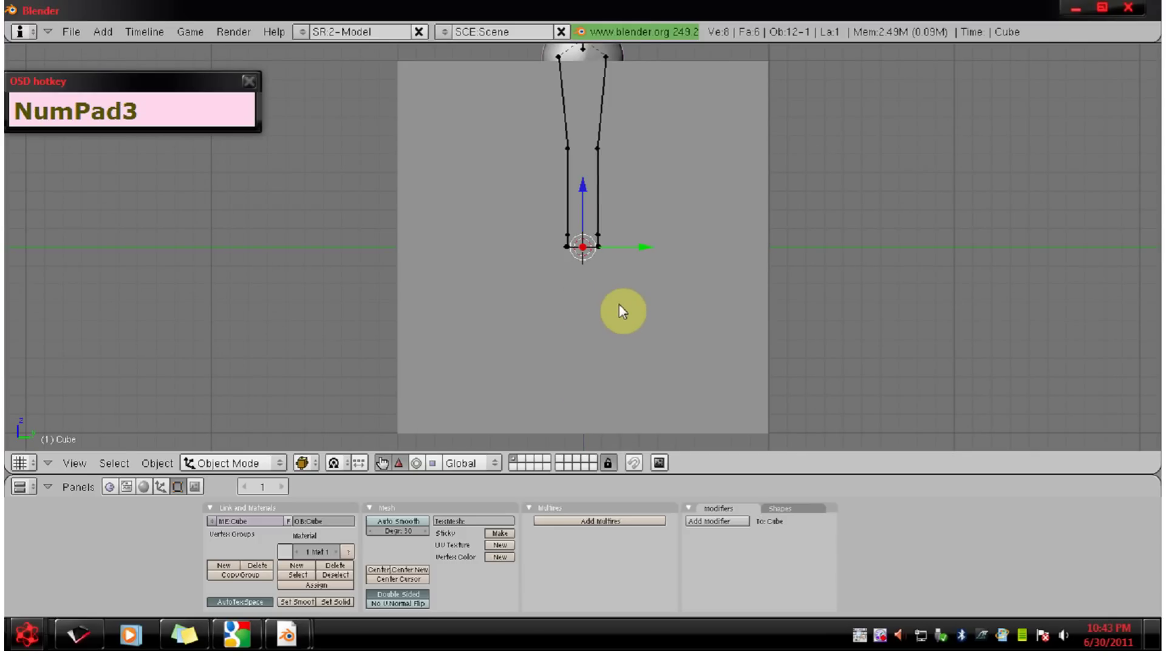
key(KP_Decimal)
right_click(686, 281)
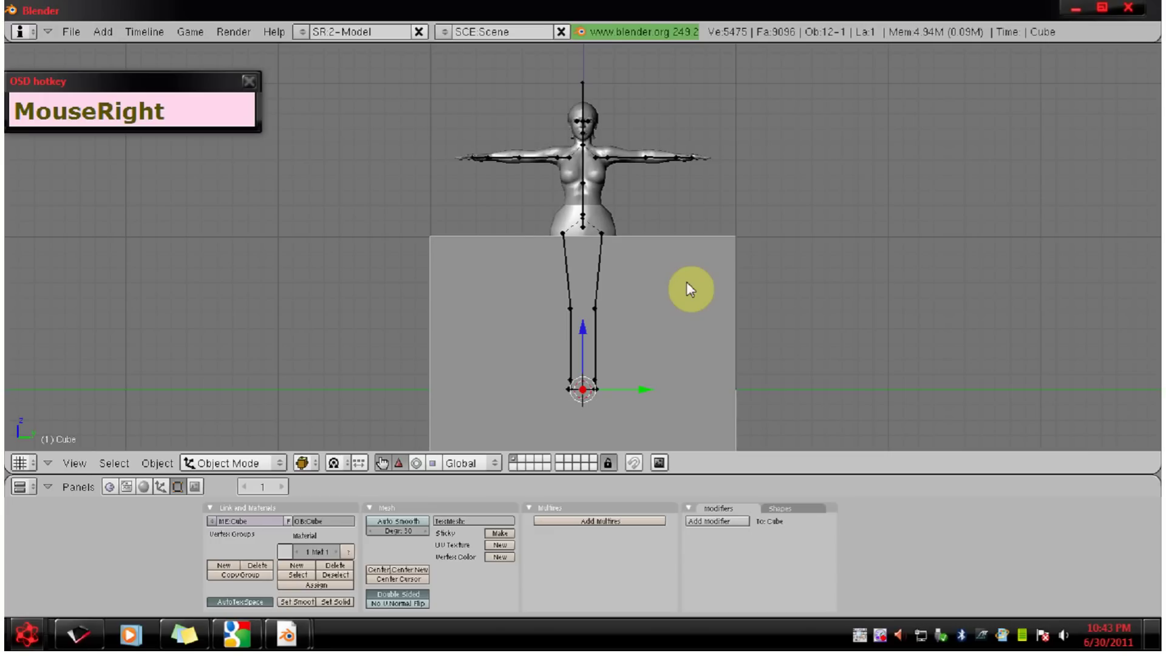
key(Delete)
Confirm erasing the cube, zoom in, and select the avatar's upperBodyMesh.
click(687, 282)
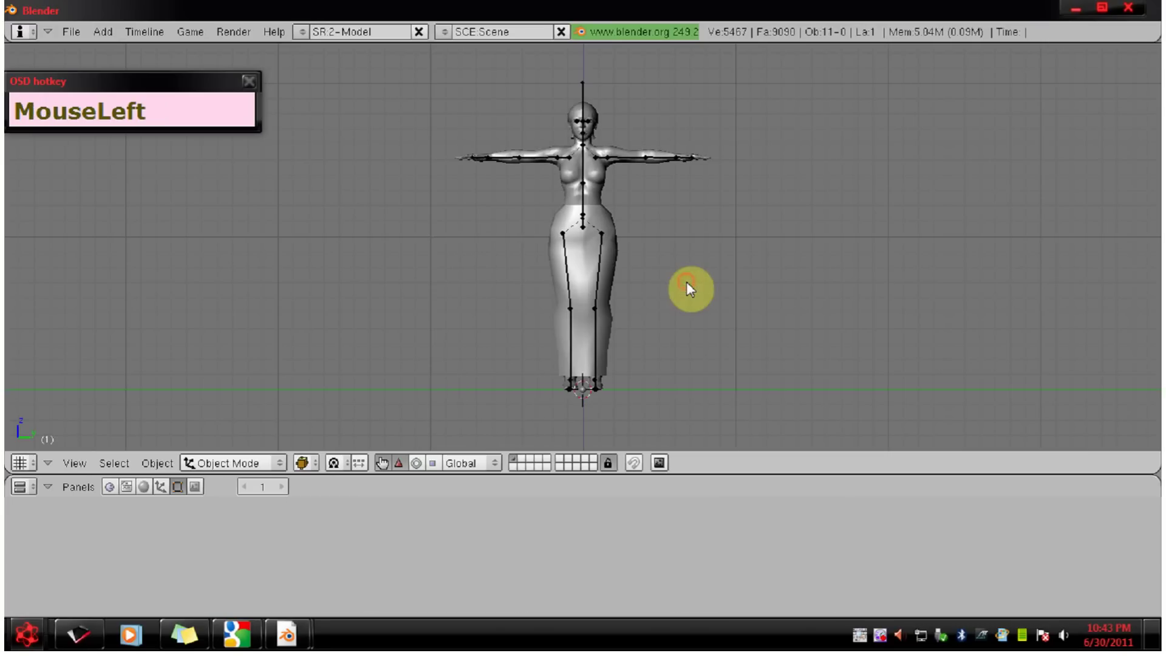
scroll(686, 282, up, 1)
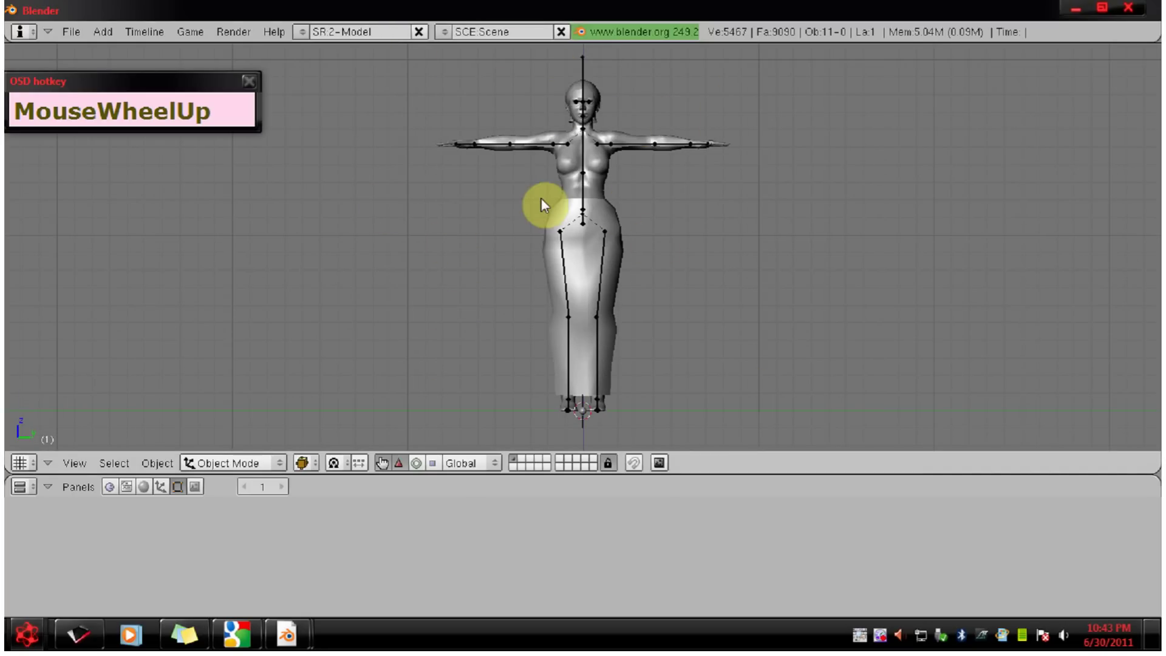
right_click(583, 162)
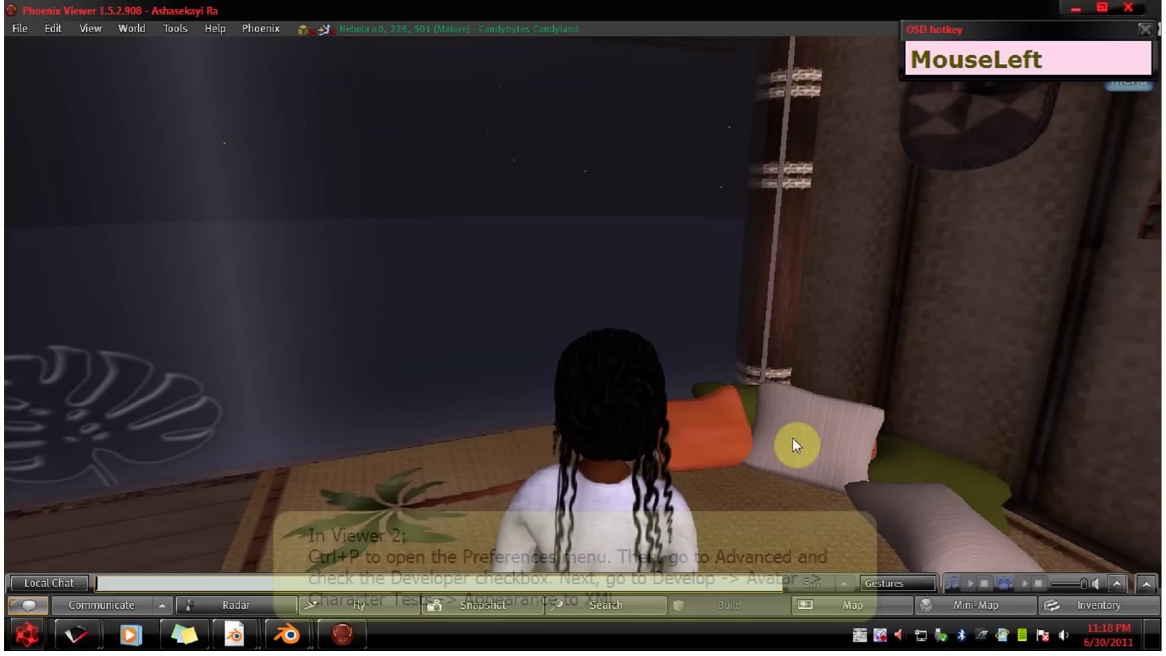
Enable Phoenix's Advanced menu, run Character Tests > Appearance To XML, and minimize the viewer.
click(254, 28)
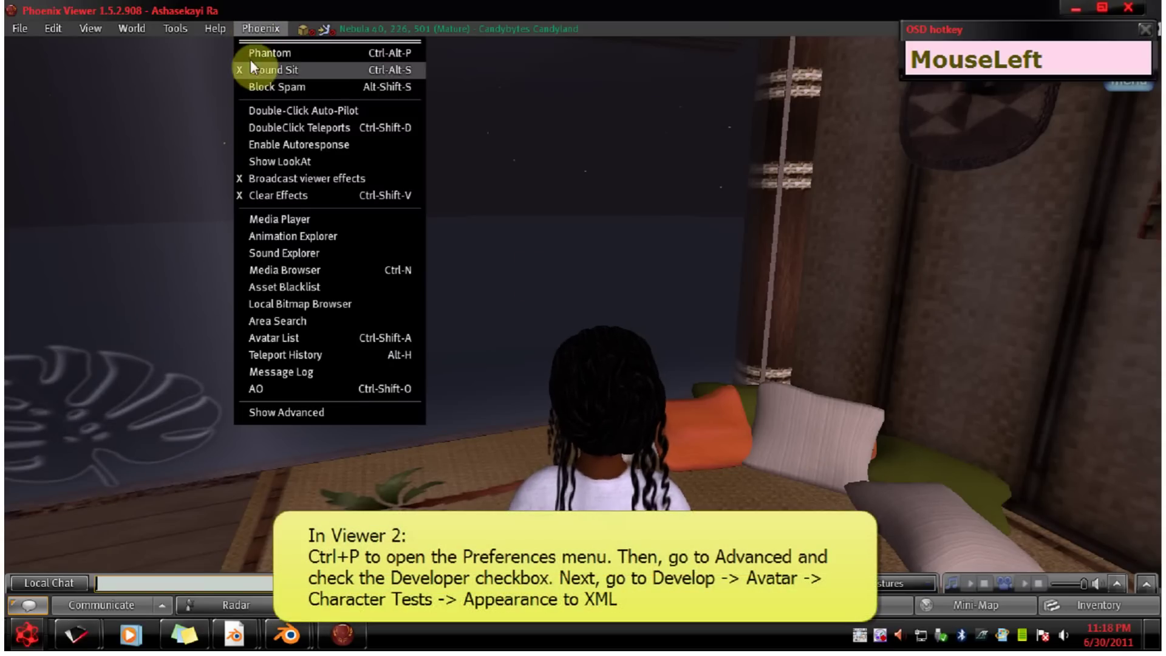
click(335, 411)
click(322, 28)
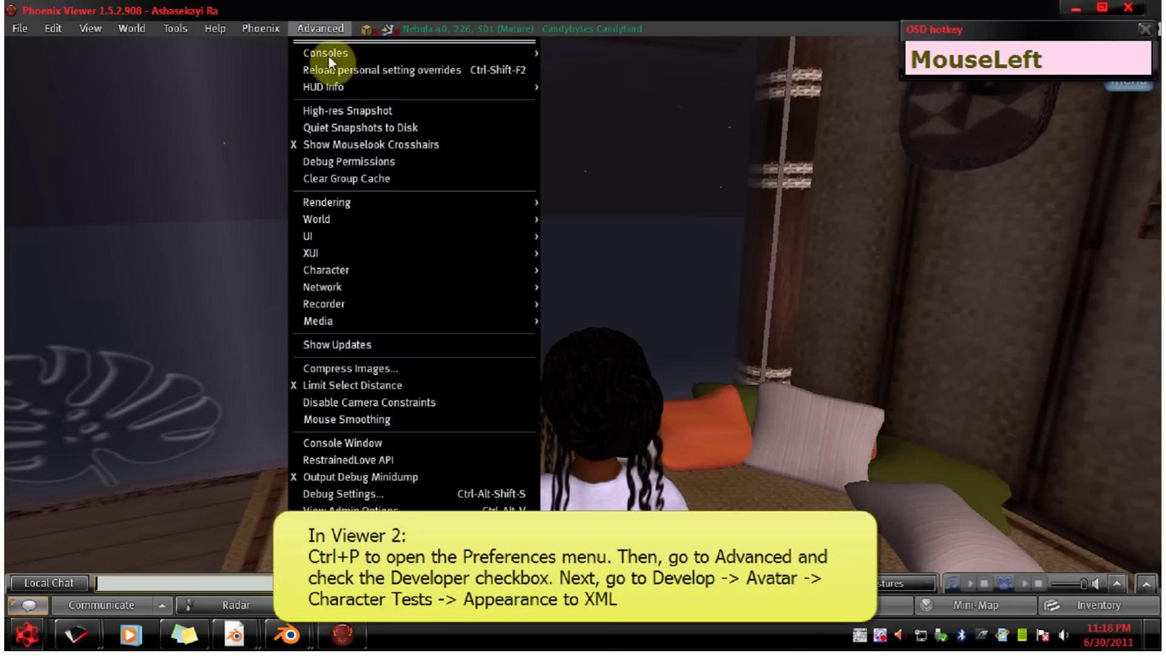
mouse_move(382, 273)
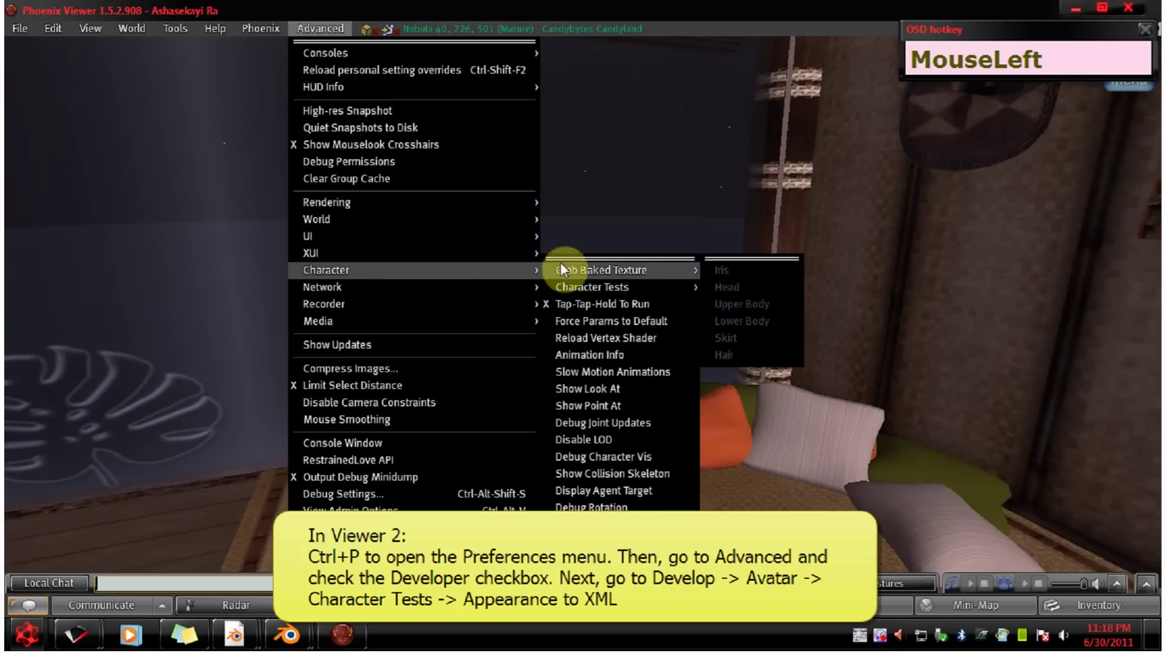
mouse_move(640, 286)
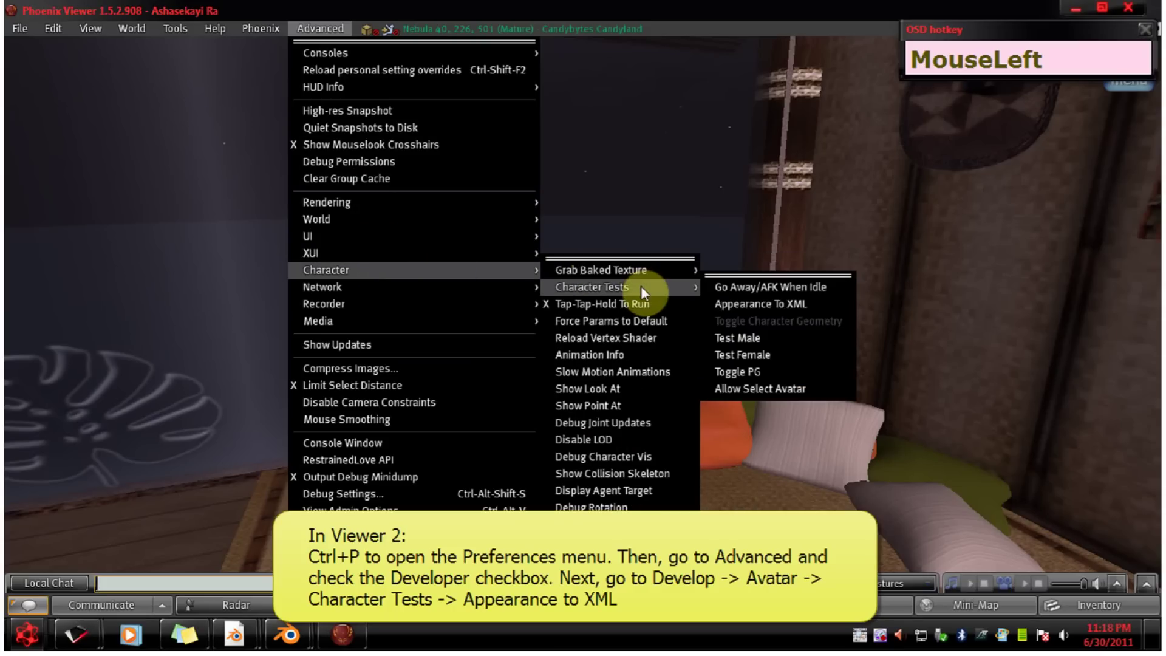
click(780, 304)
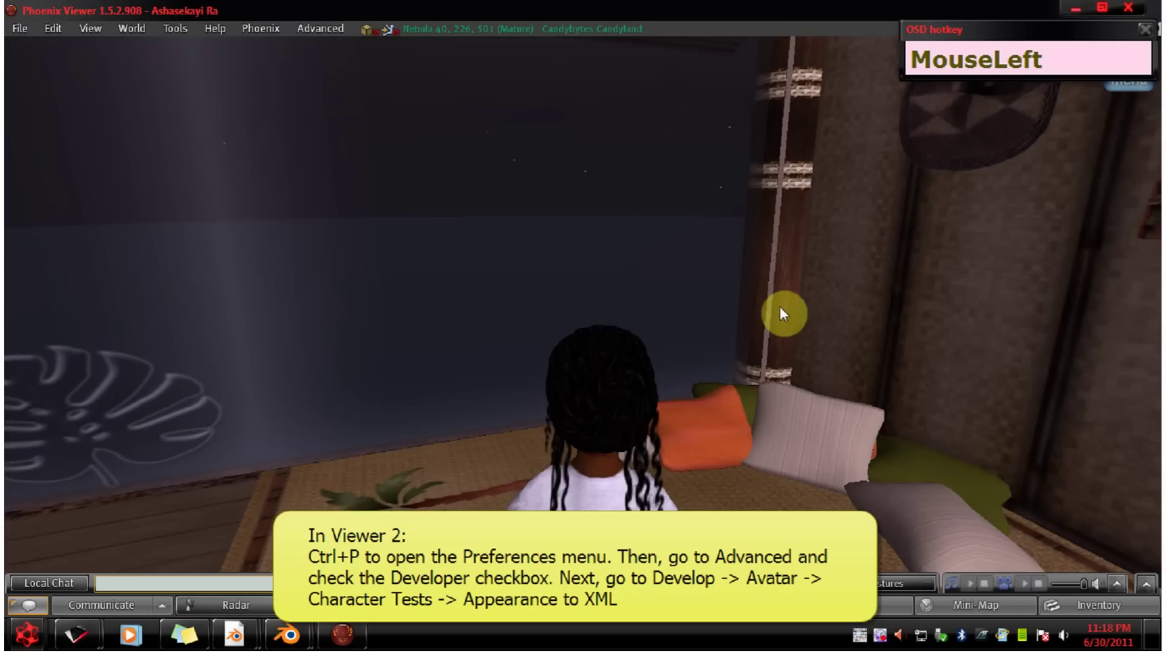
click(1077, 8)
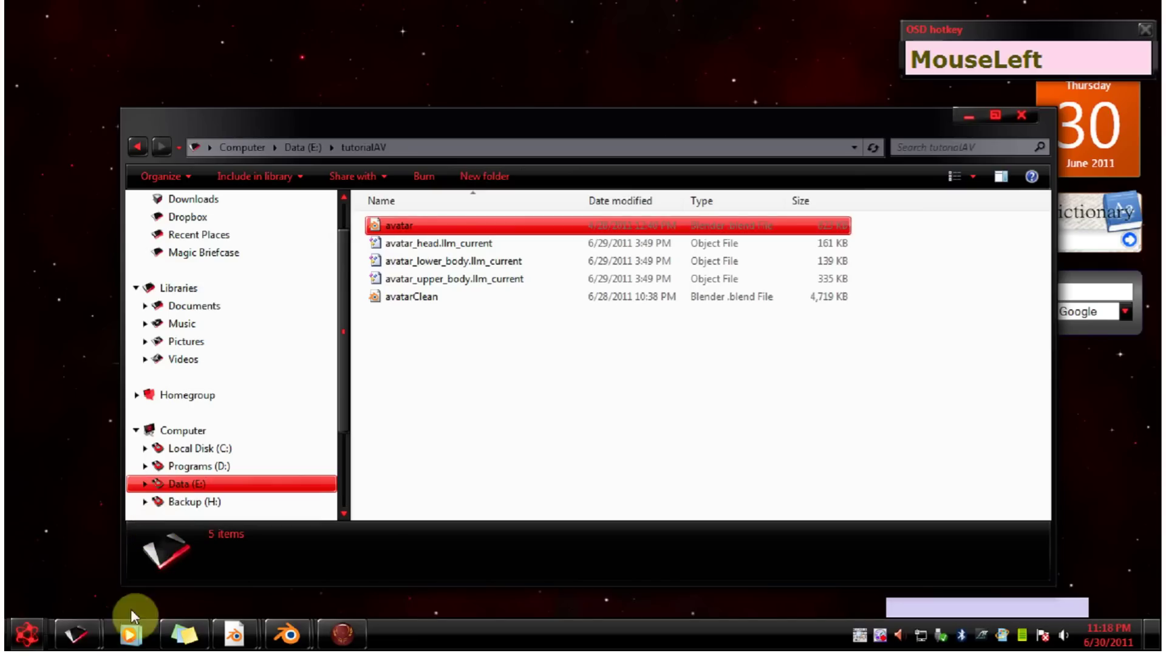
Bring up the Phoenix character folder window and copy the new archetype XML file.
click(75, 634)
click(119, 560)
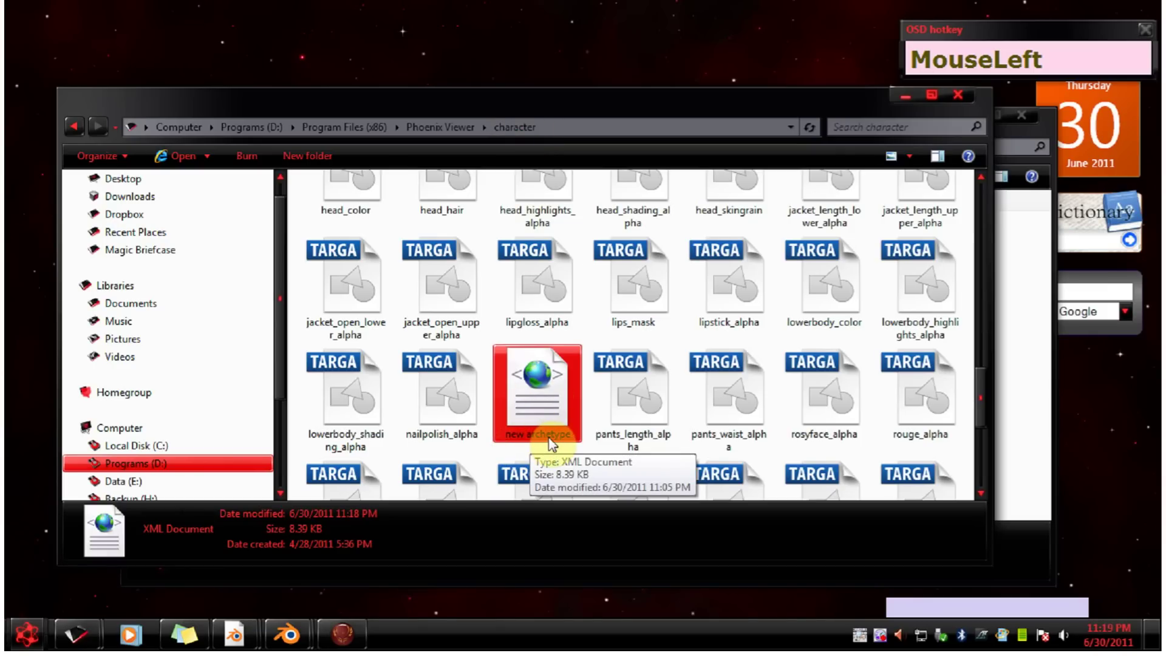
right_click(538, 401)
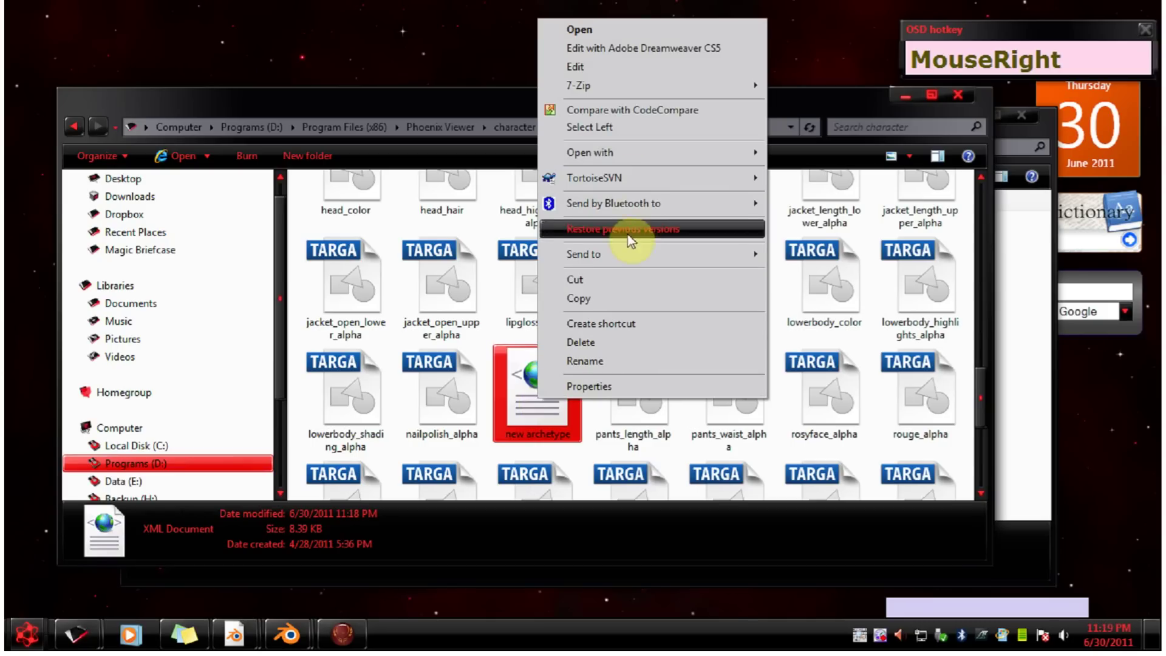
click(604, 298)
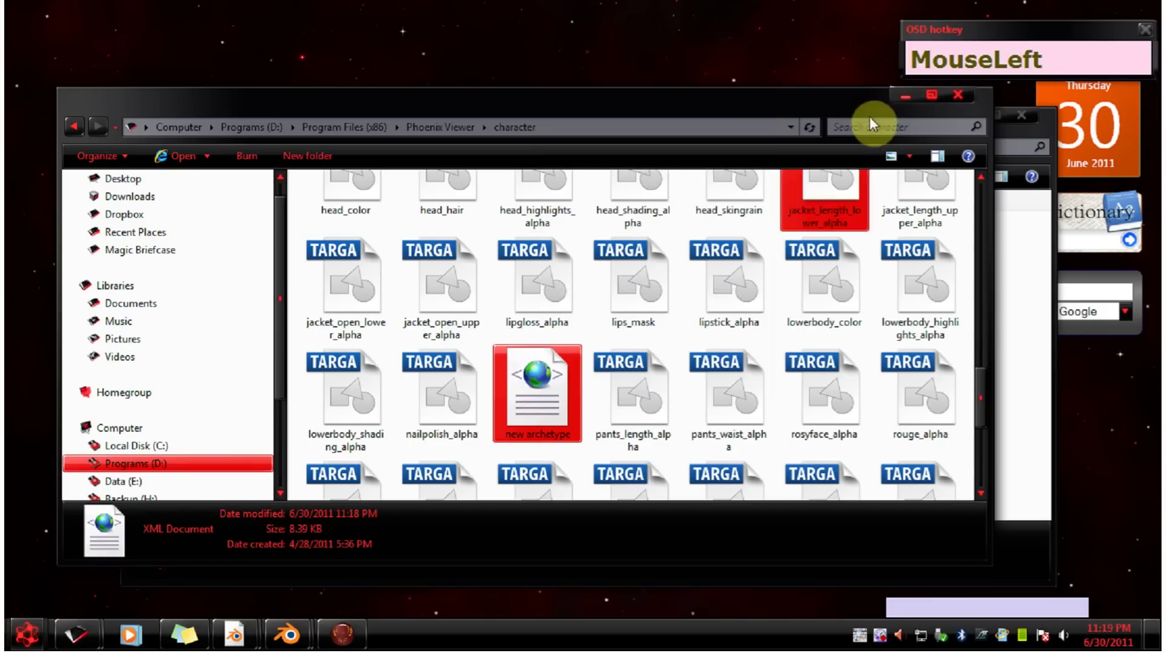
Paste the new archetype XML file into the tutorialAV folder.
click(904, 95)
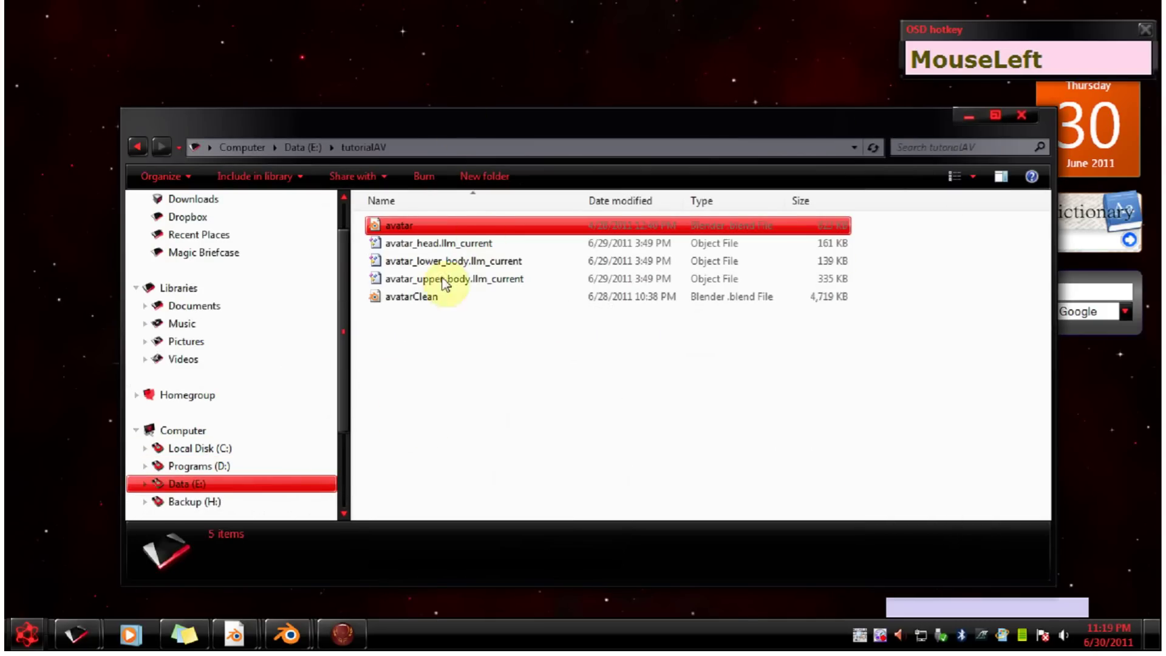
right_click(449, 345)
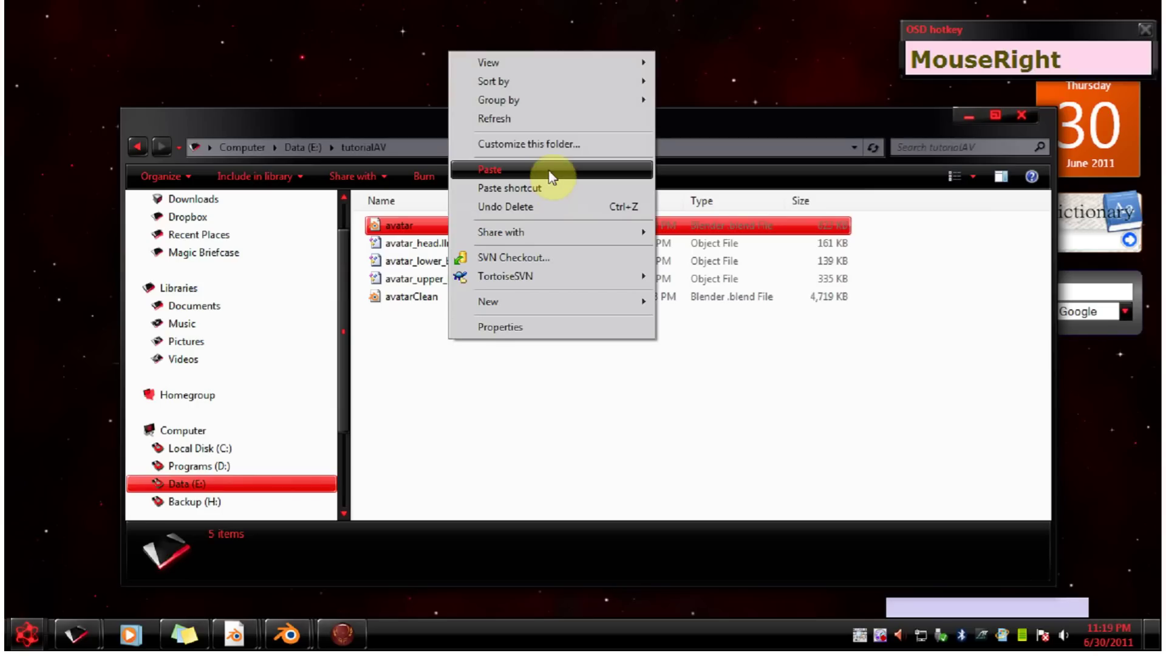
click(548, 171)
Rename the pasted XML file to 'asha' and select it to check its type.
right_click(436, 317)
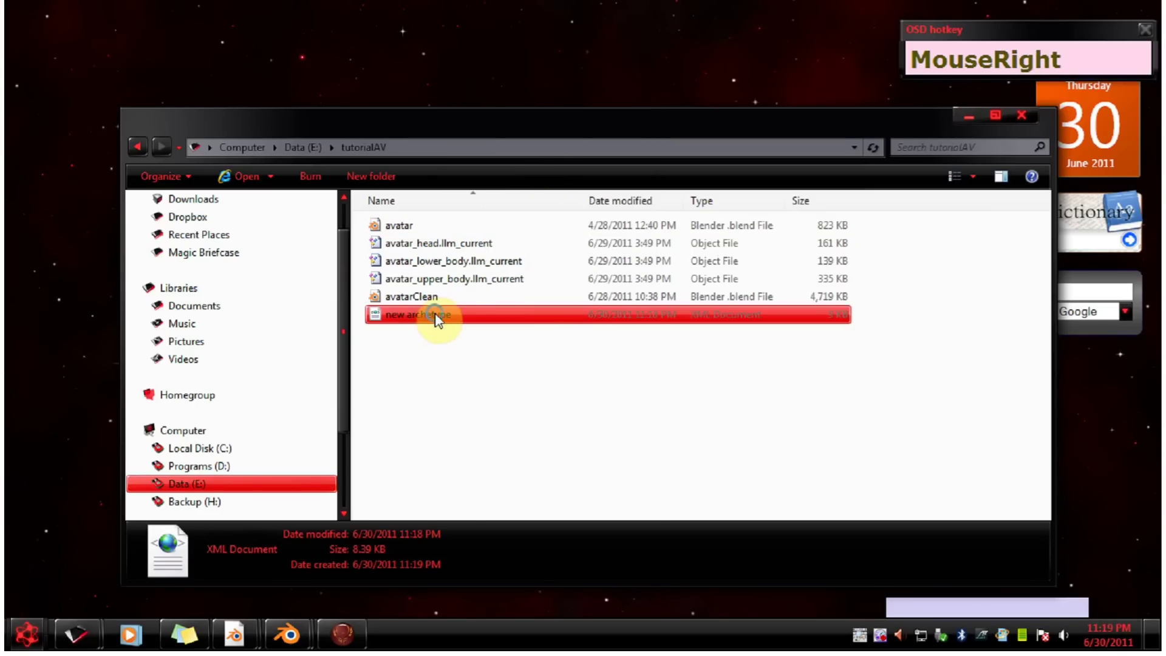
click(496, 584)
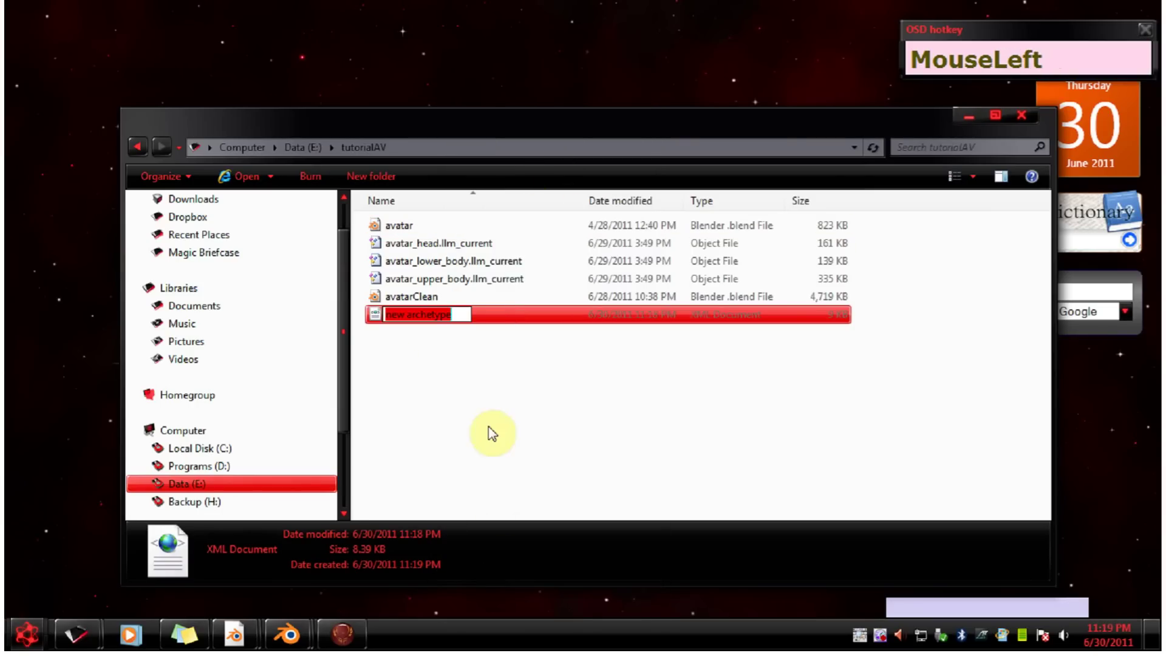
text(asha)
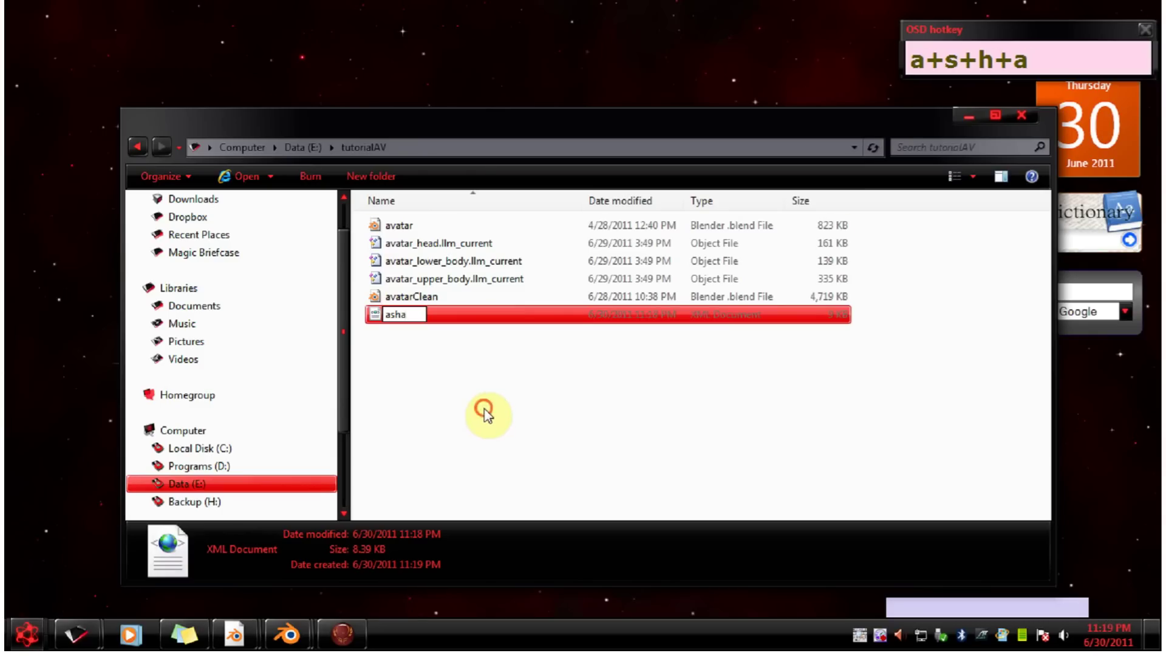
click(484, 412)
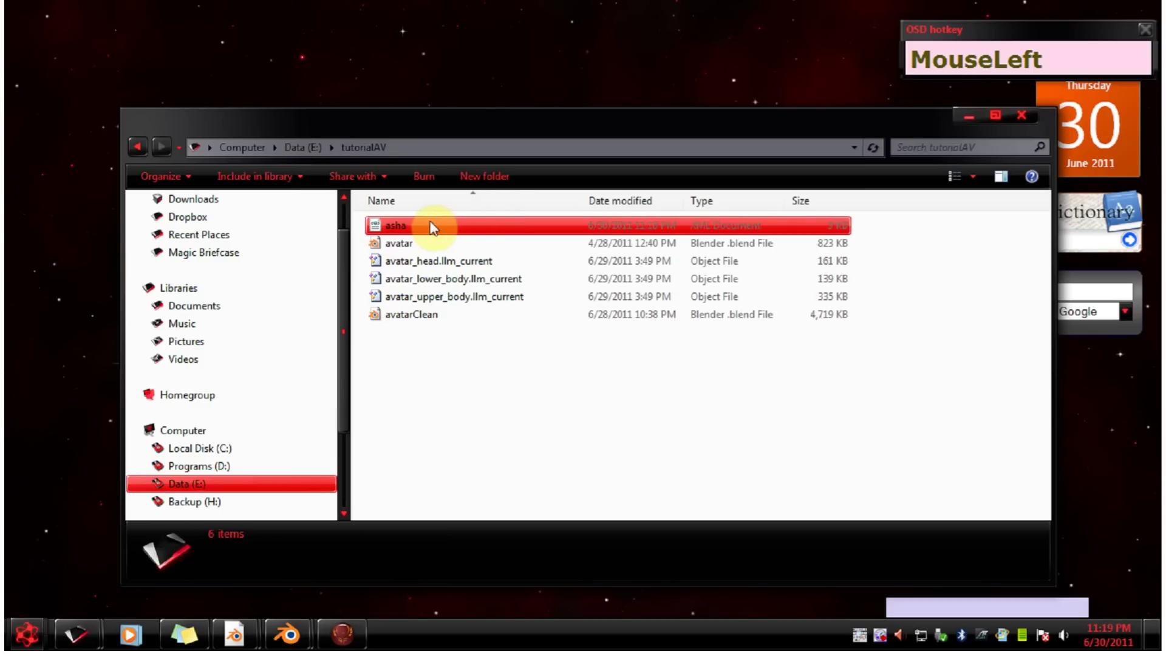
mouse_move(461, 236)
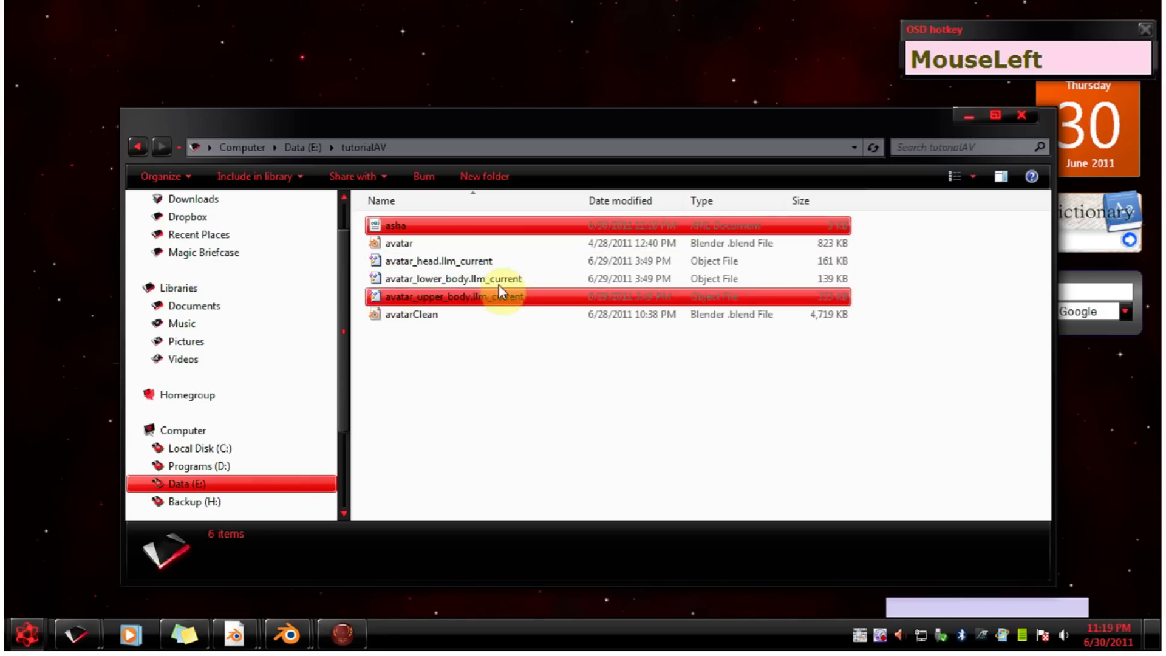
click(435, 227)
drag(553, 124, 526, 118)
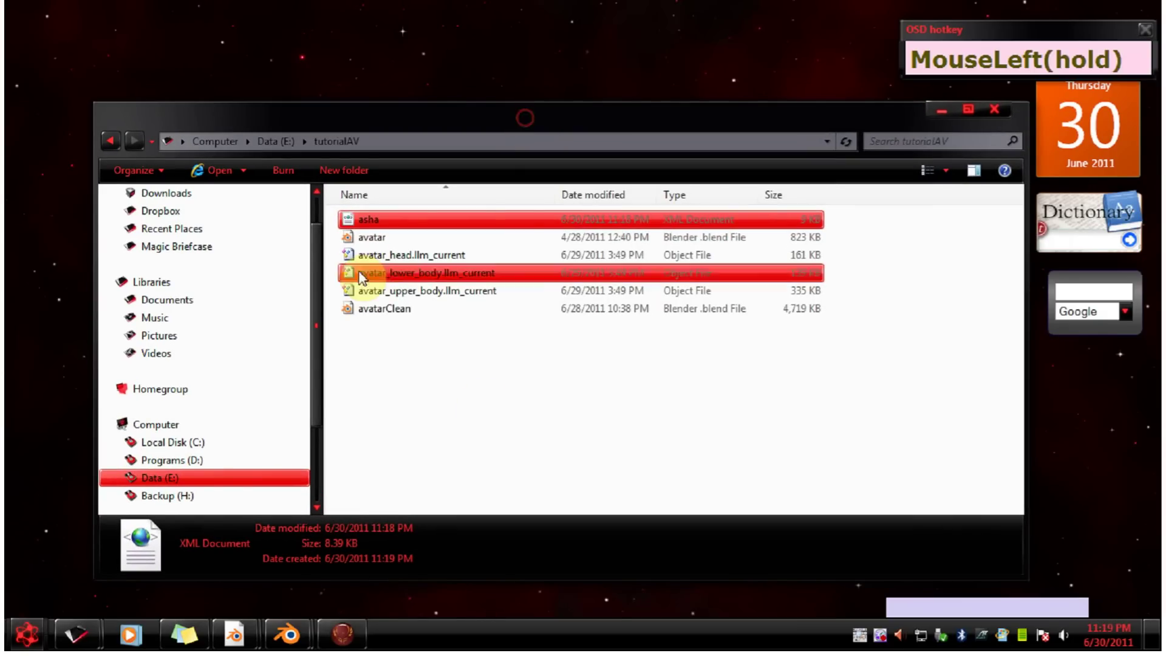
click(410, 217)
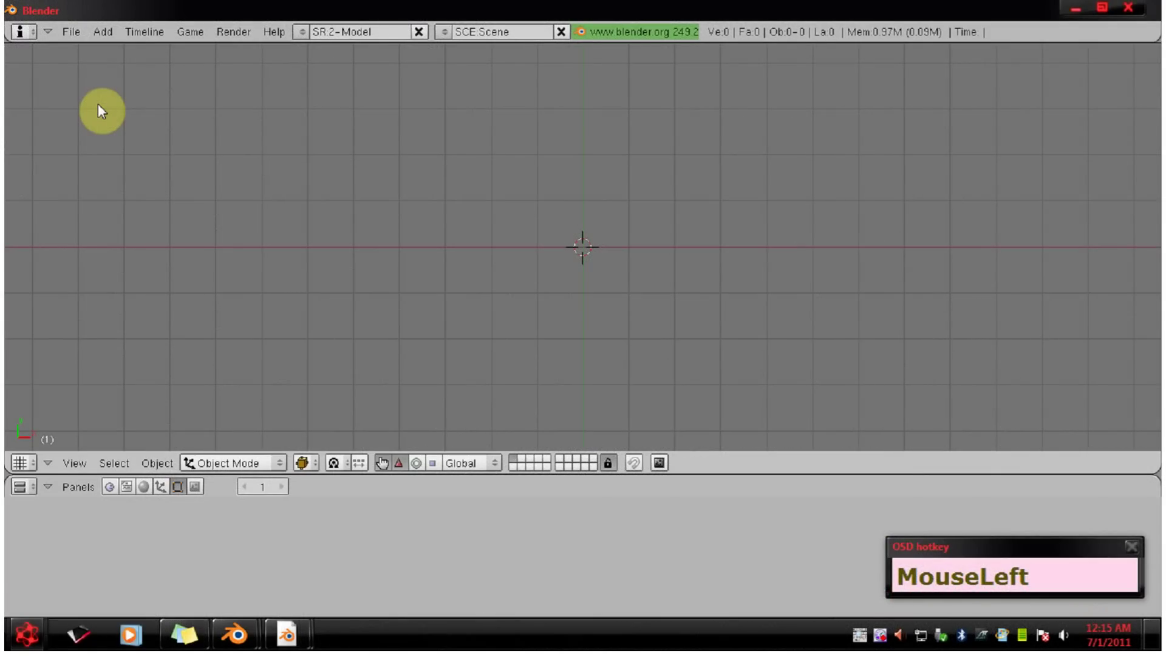
Launch File > Import > SecondLife Avatar / Shape and choose LOAD XML SHAPE.
click(71, 32)
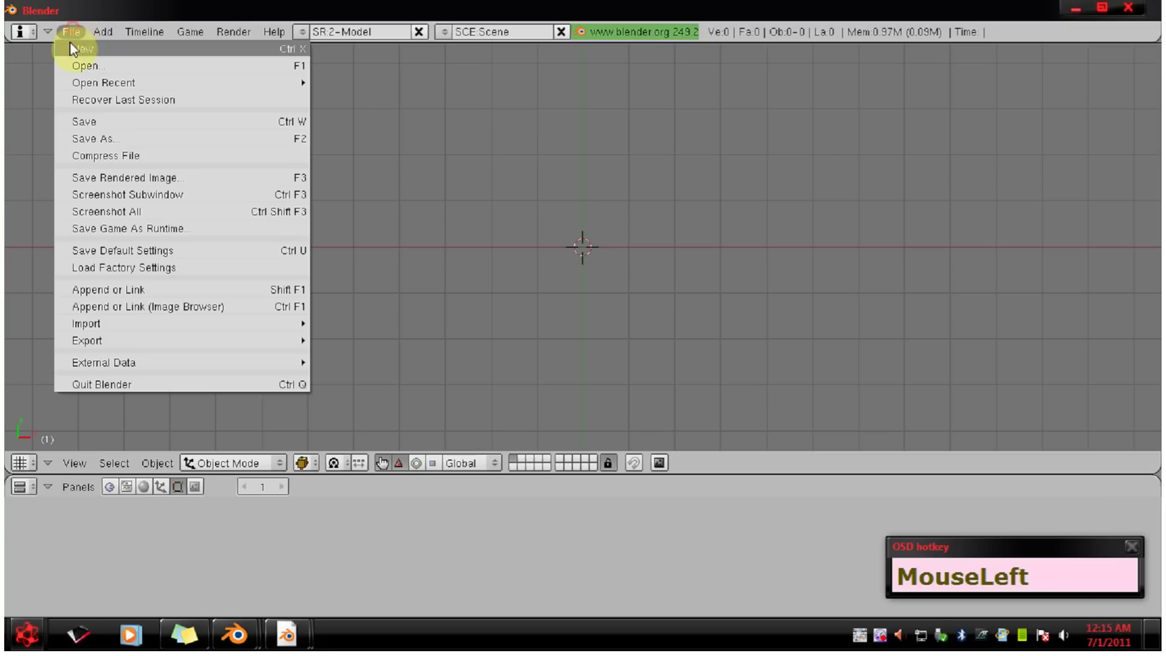
drag(97, 319, 416, 502)
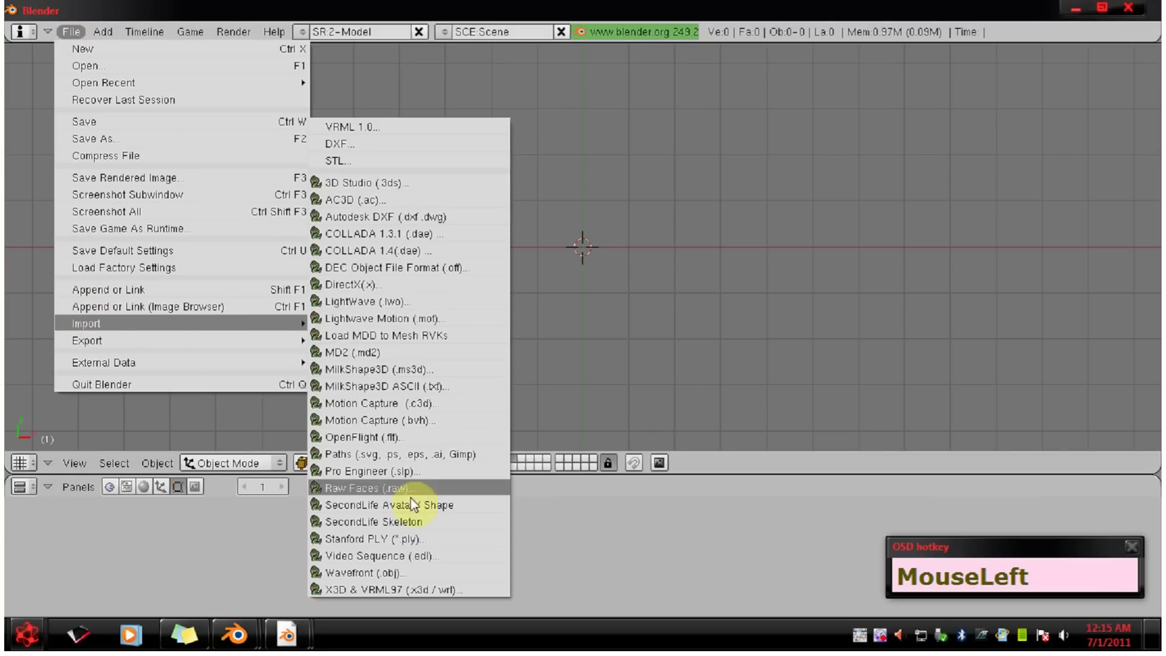
click(412, 506)
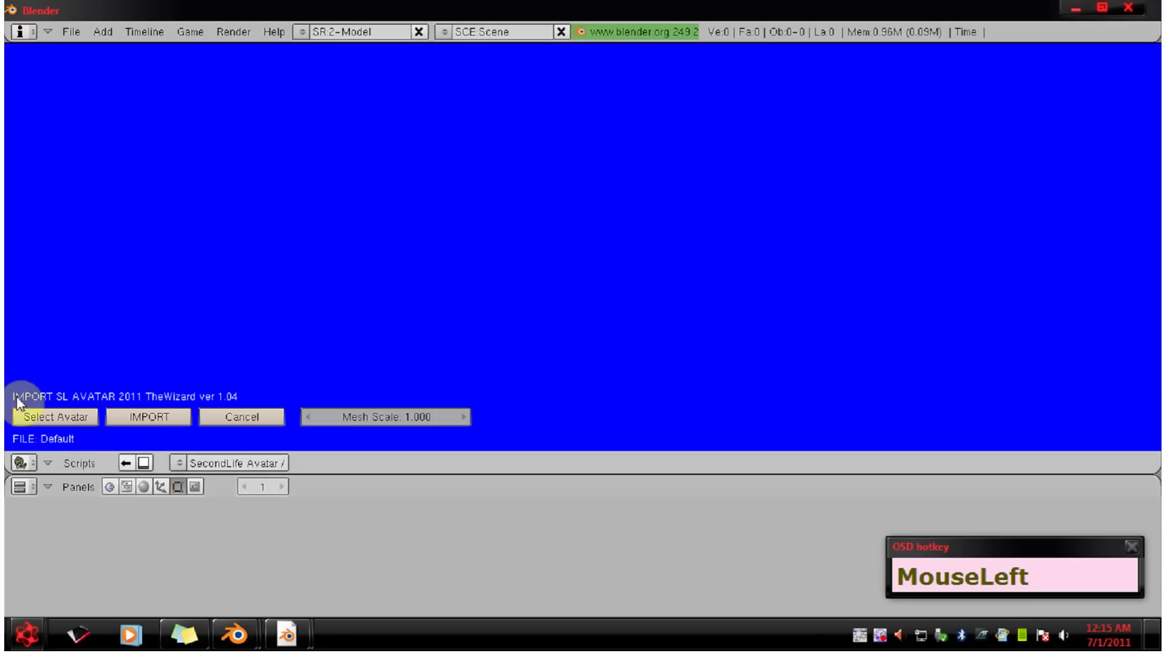
click(54, 418)
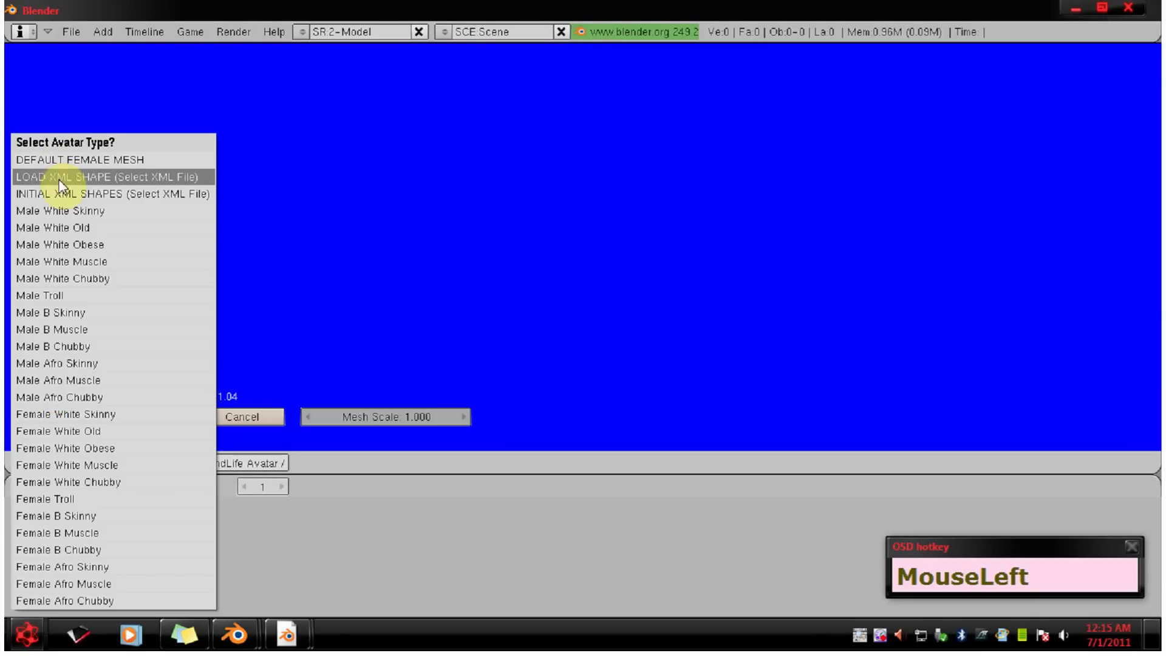
click(102, 178)
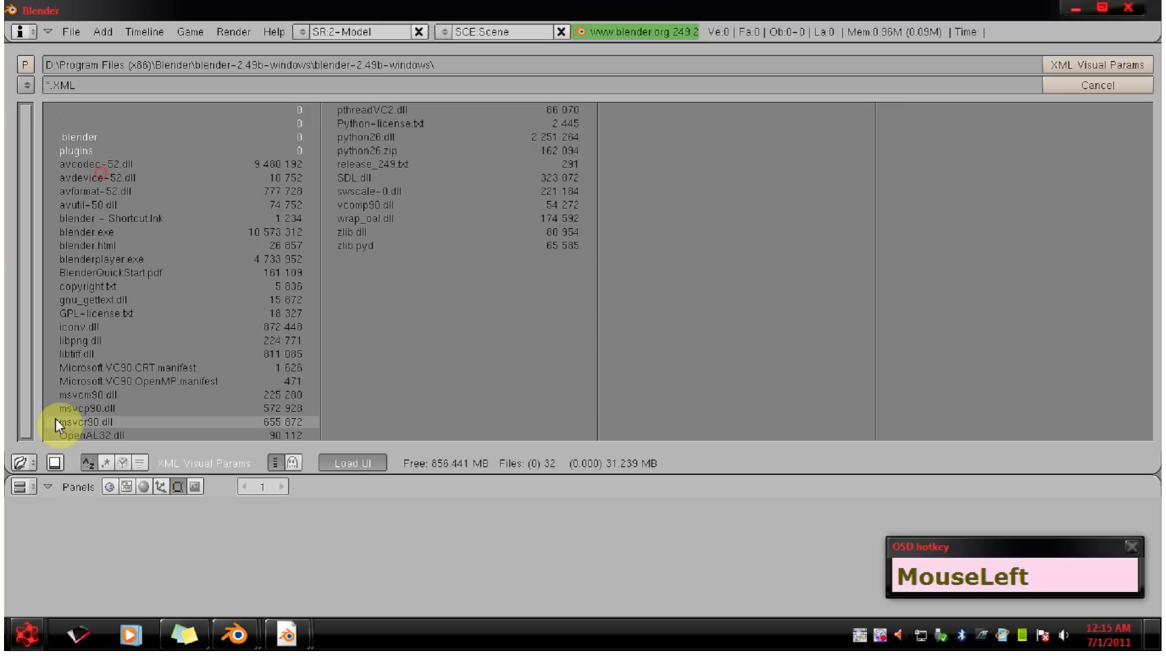
Browse to e:\tutorialAV and confirm asha.xml as the shape file to import.
click(26, 85)
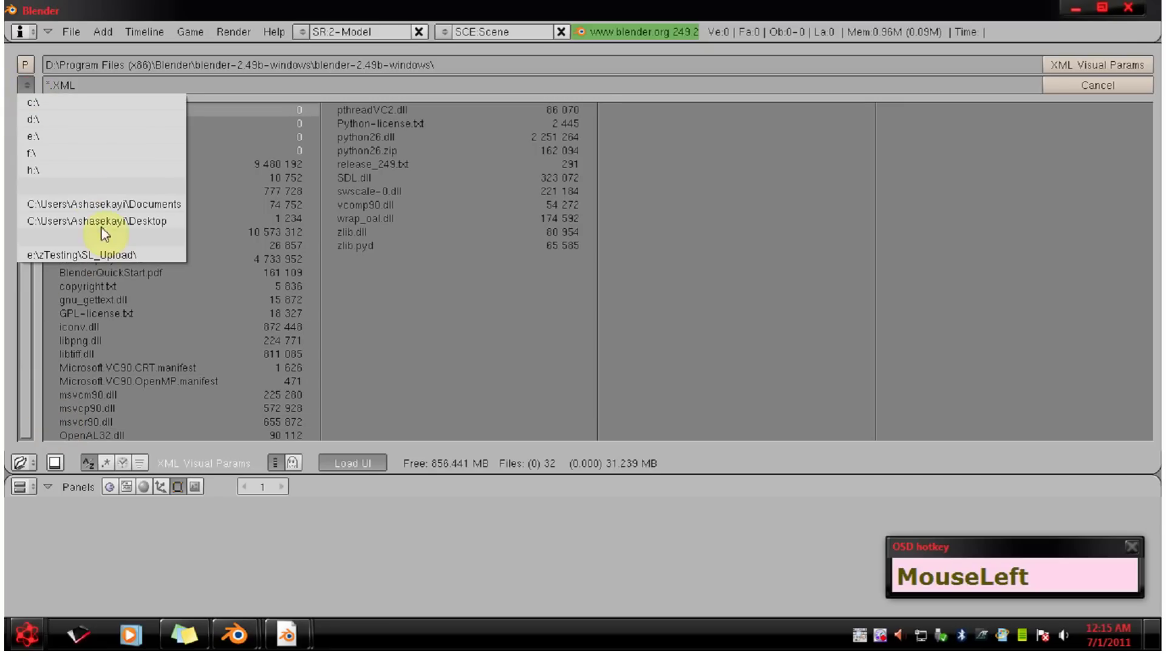
click(81, 136)
click(115, 354)
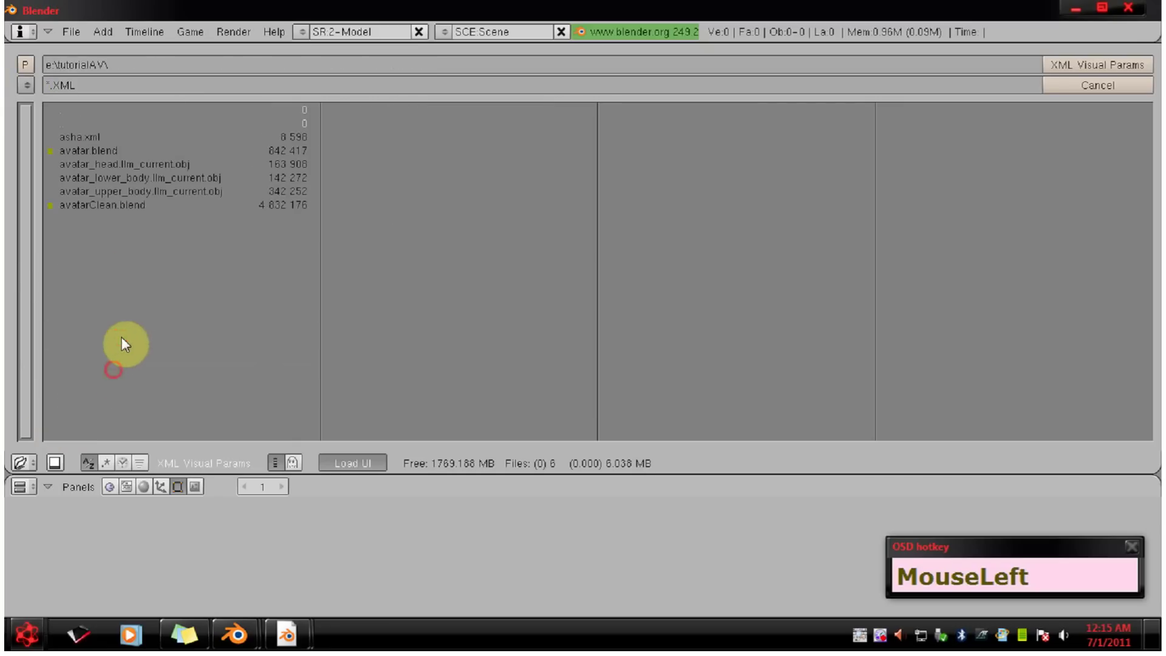
click(121, 137)
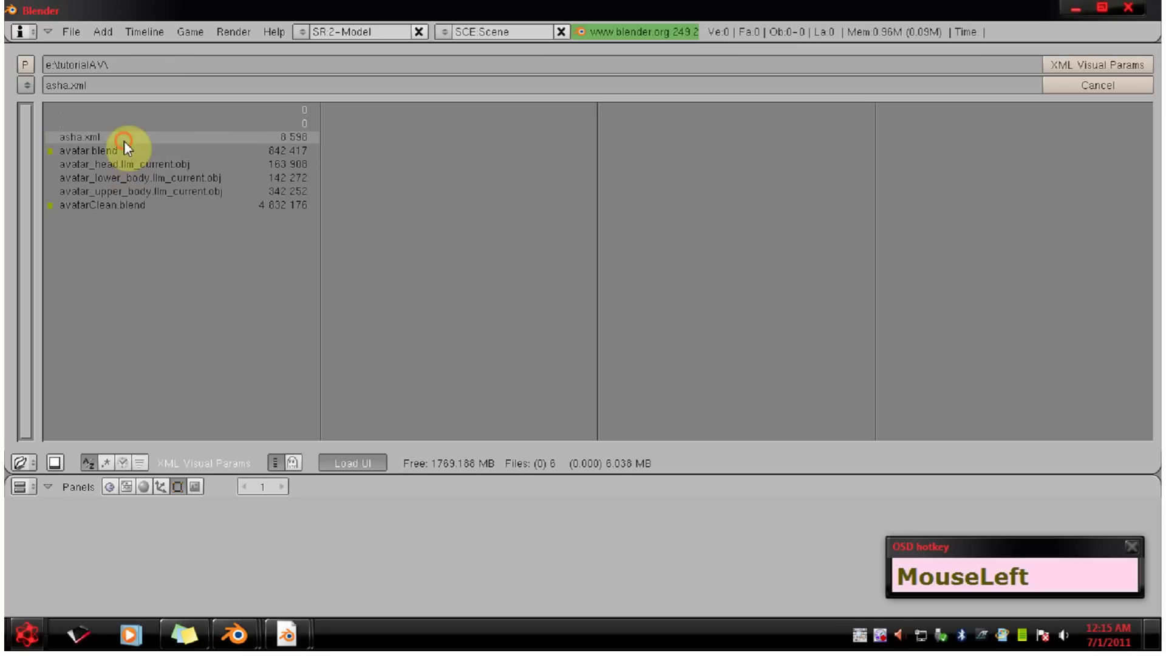
click(1131, 65)
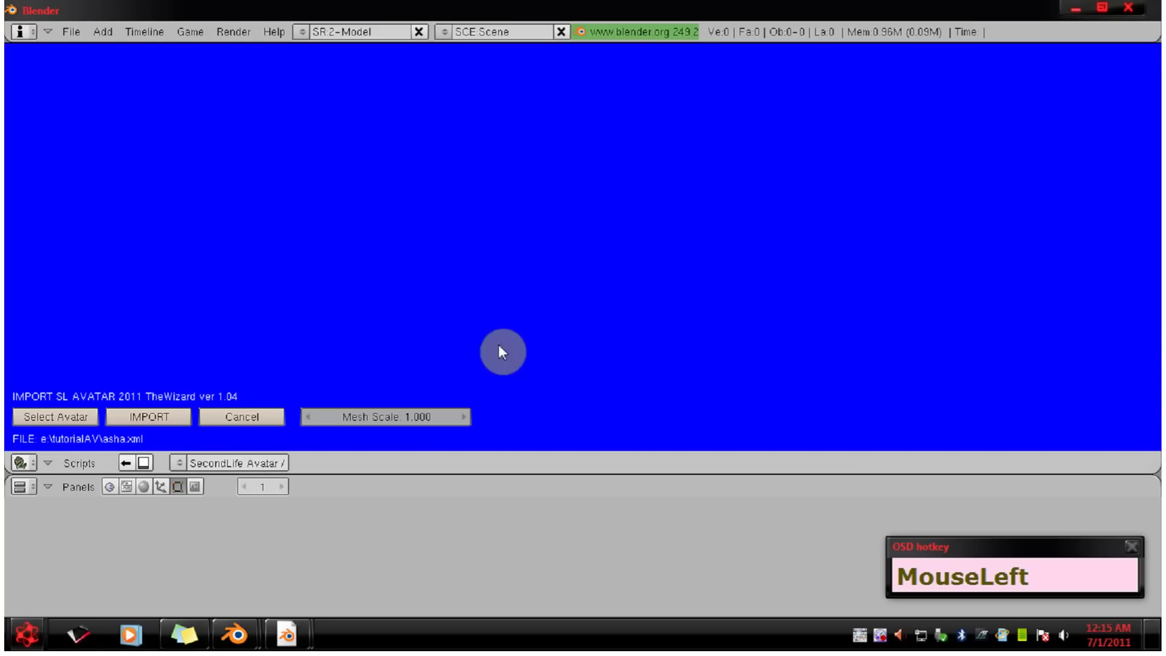
Import the asha.xml avatar with its skeleton, orbit to inspect it, then quit Blender.
click(159, 416)
middle_drag(617, 372, 464, 211)
click(78, 33)
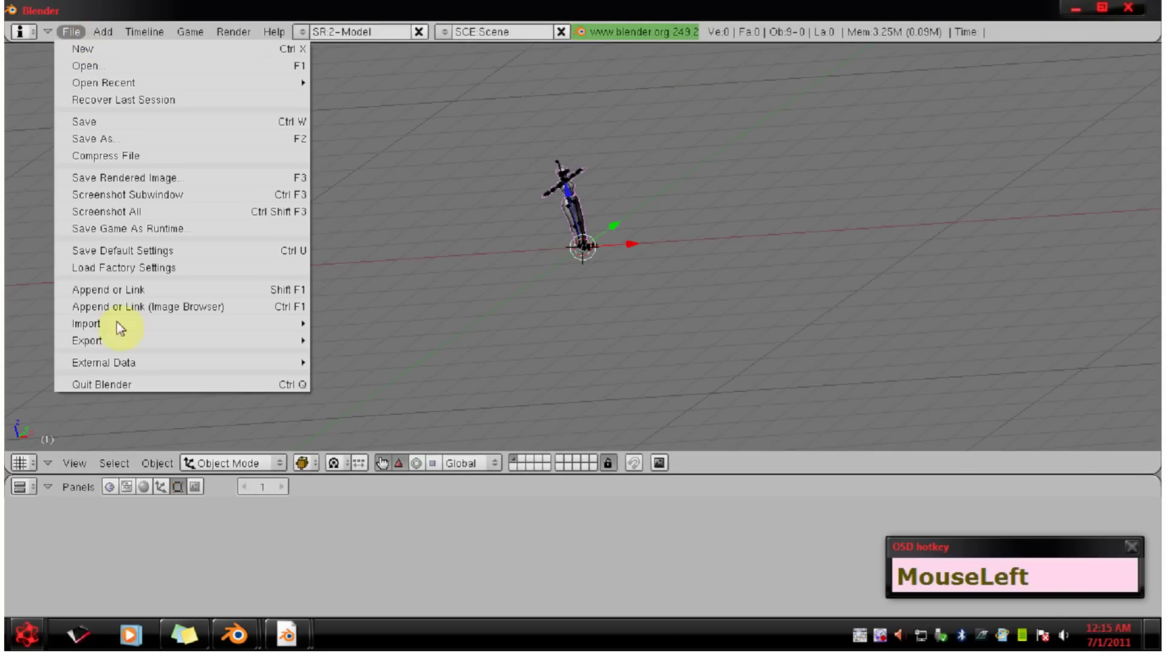
click(124, 381)
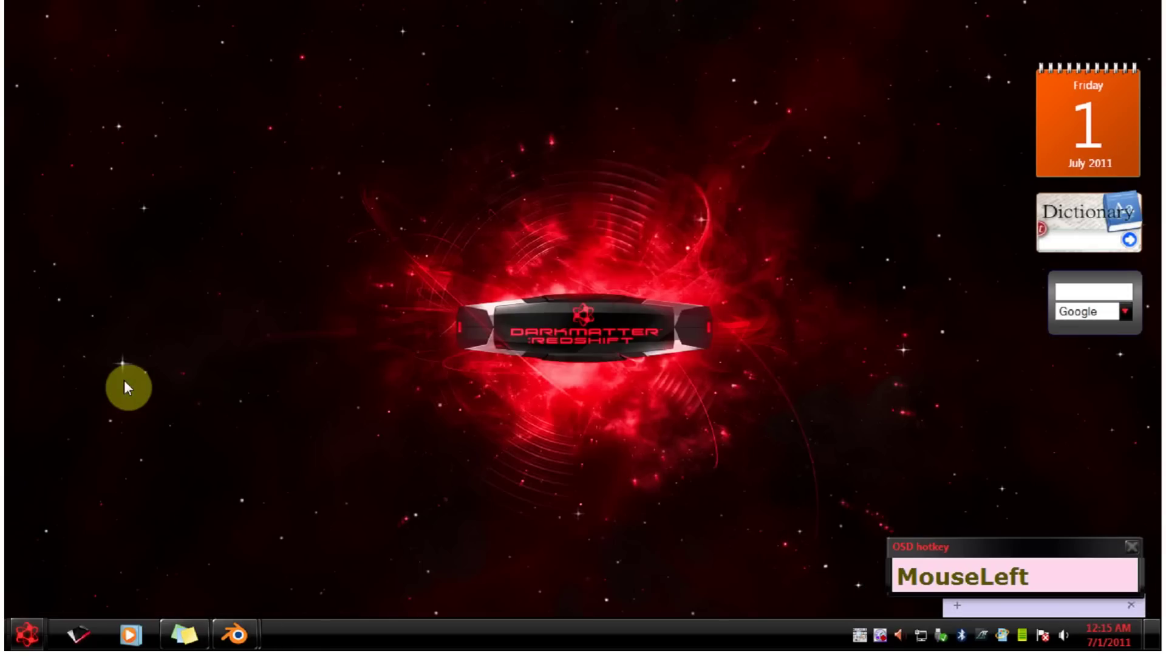
Relaunch Blender from the taskbar and bring the newer version's empty-scene window to the front.
click(236, 621)
mouse_move(248, 630)
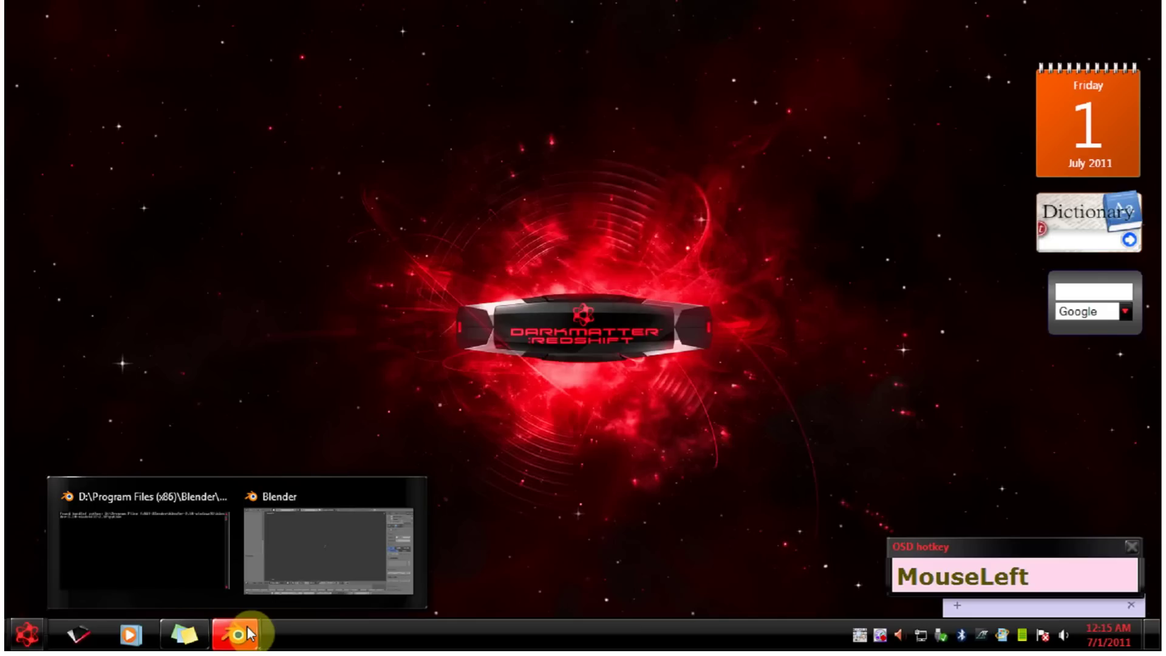
click(305, 553)
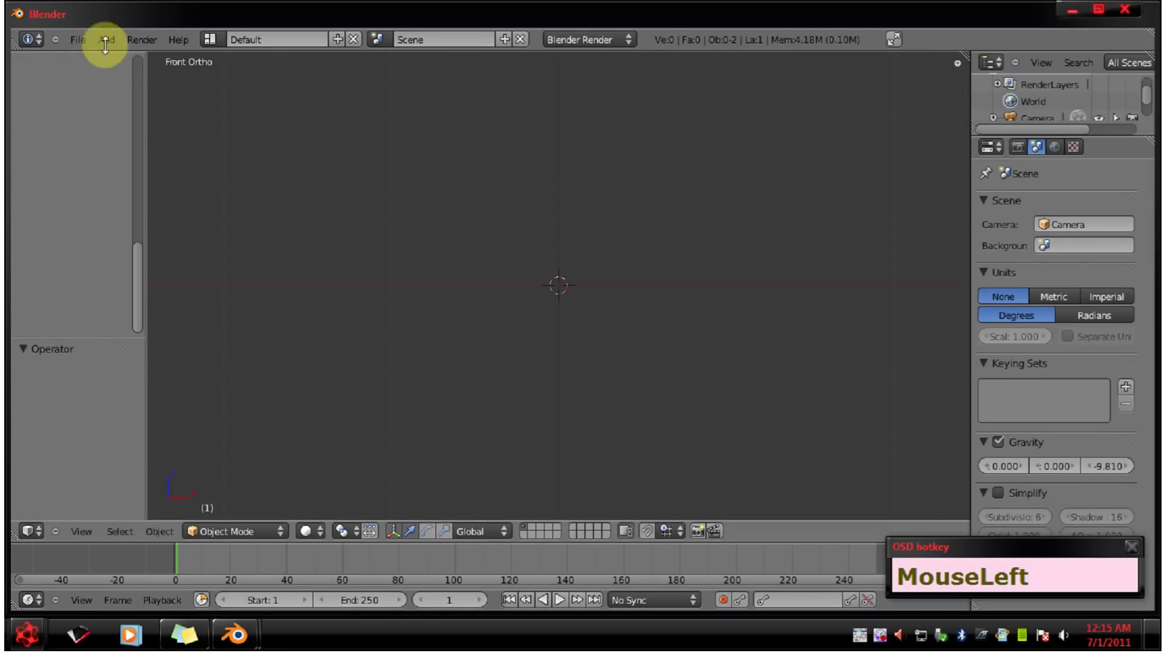
Start File > Import > Secondlife Avatar (.xml) to open the importer's file browser.
click(79, 39)
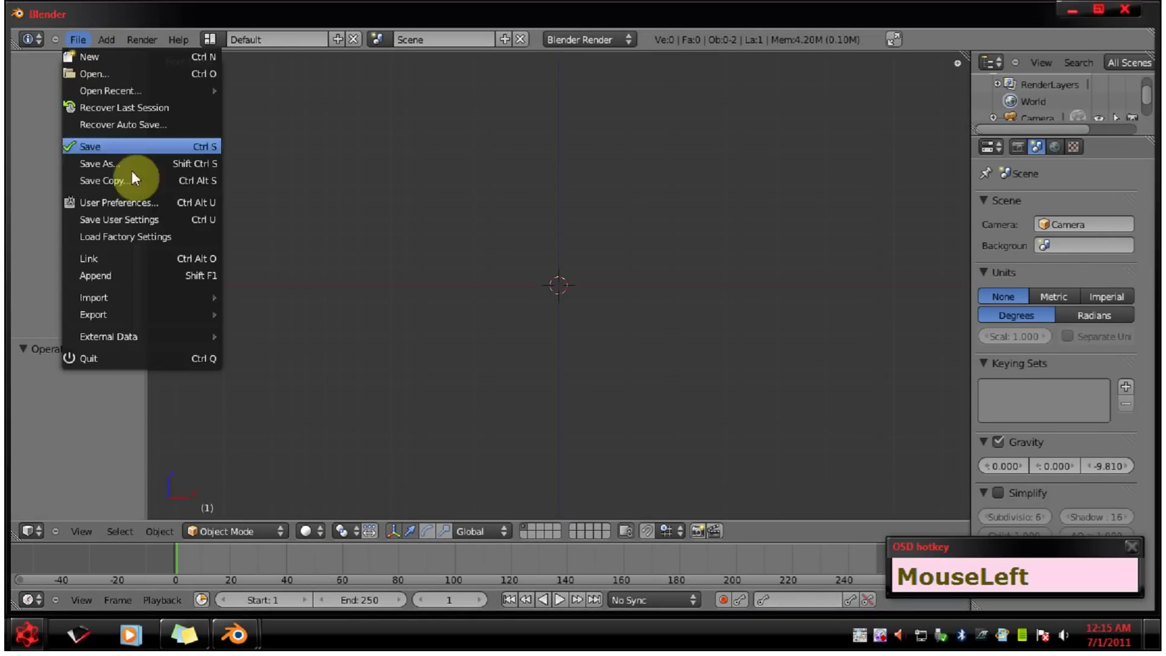
mouse_move(145, 312)
drag(145, 306, 328, 322)
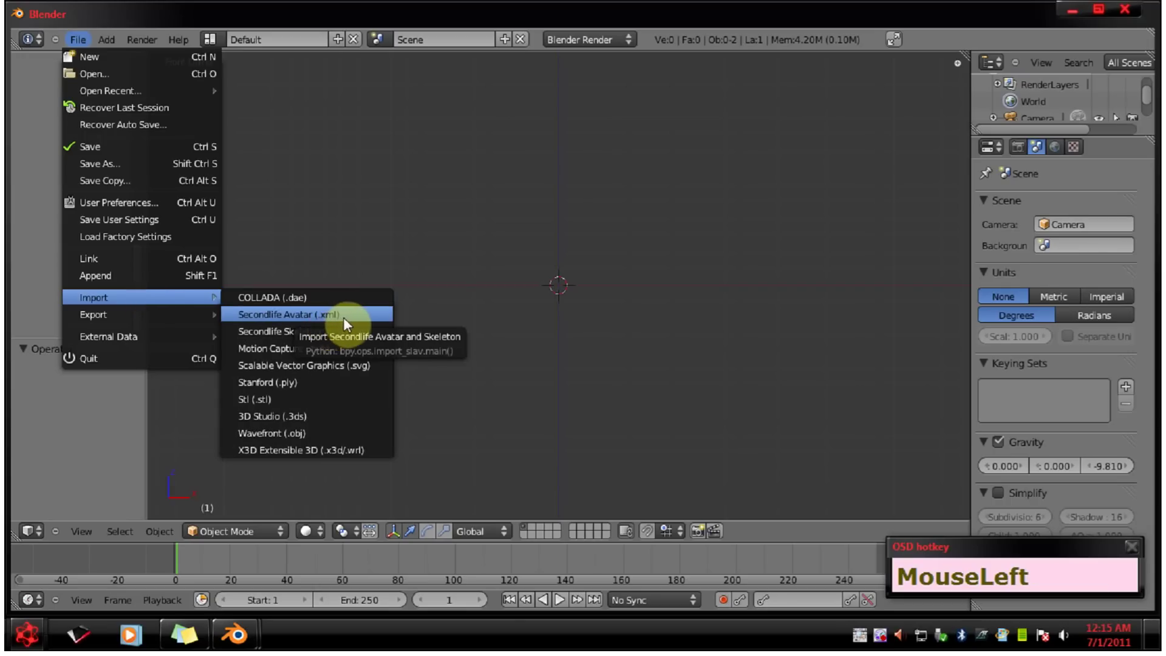
click(344, 315)
Set the avatar type to File, pick asha.xml from E:\tutorialAV, and import it with Secondlife Avatar 1.06.
click(164, 527)
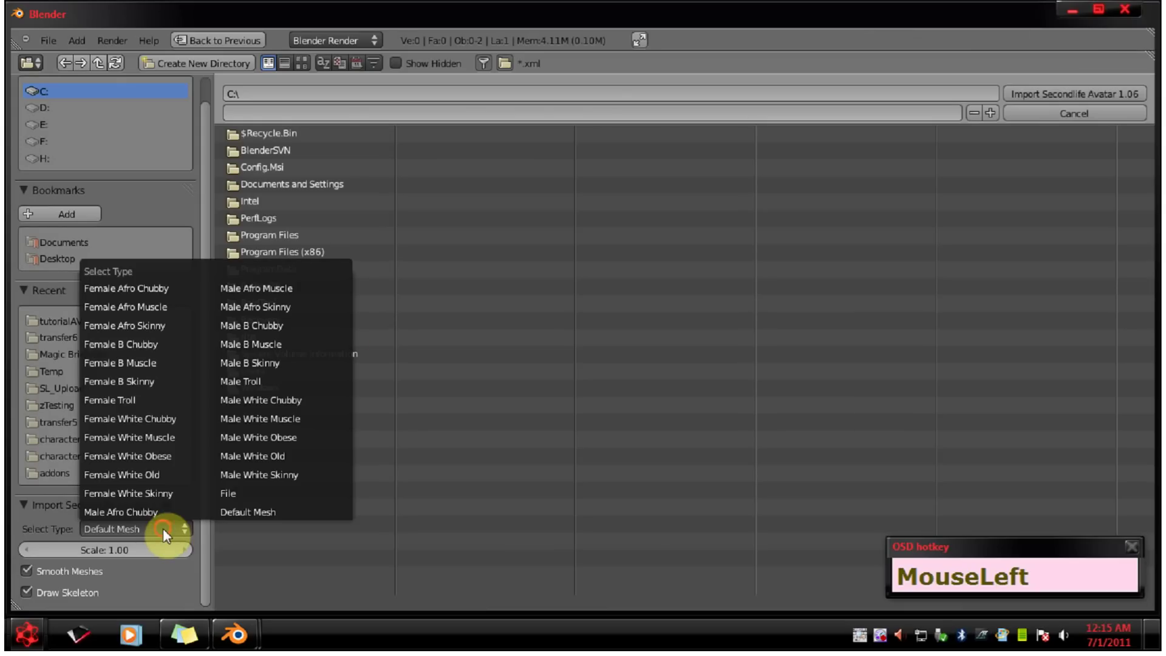
click(246, 494)
click(76, 322)
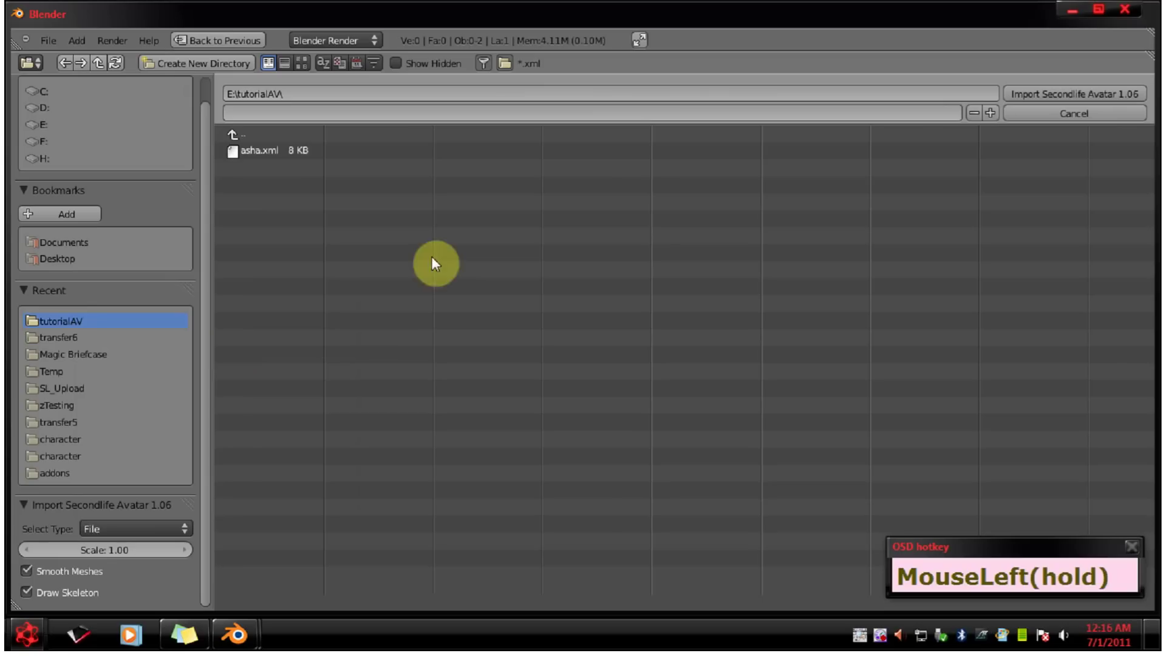
click(281, 151)
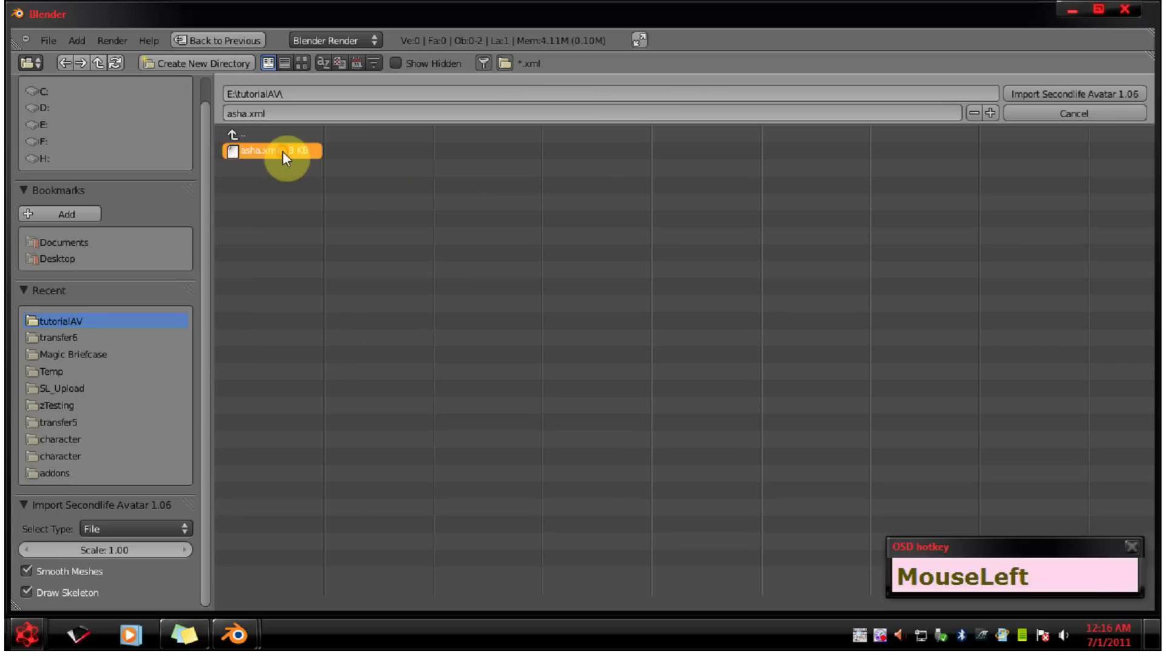
click(1059, 92)
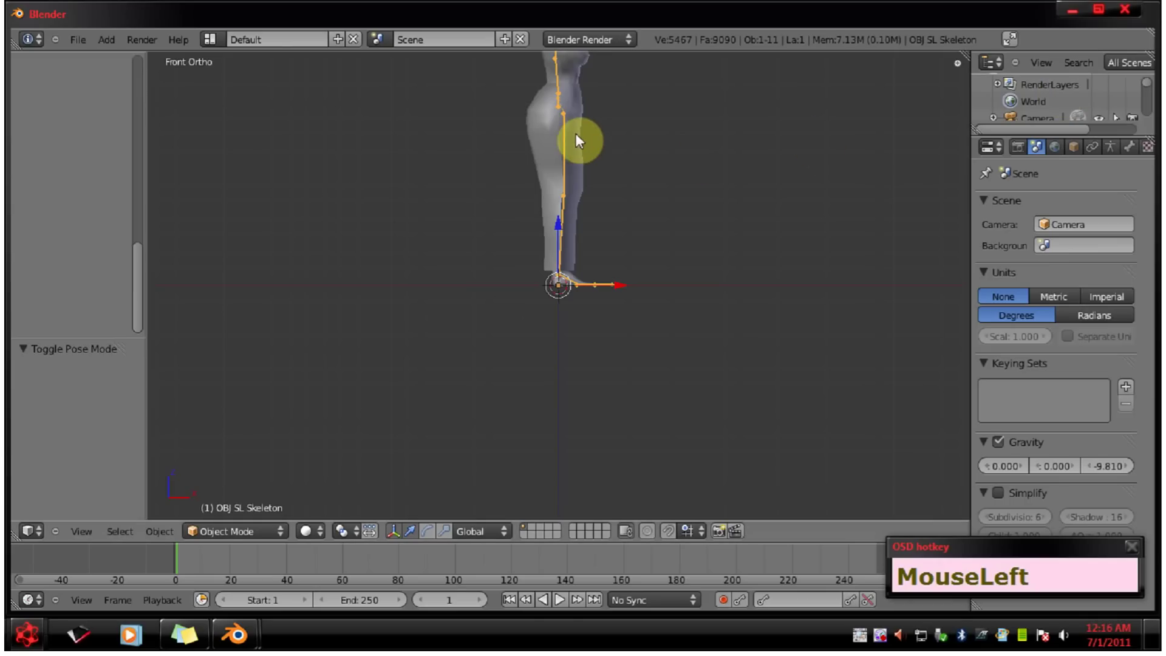
View from the right, frame and zoom in, select the SL Skeleton, and enter Pose Mode.
key(KP_3)
key(KP_Decimal)
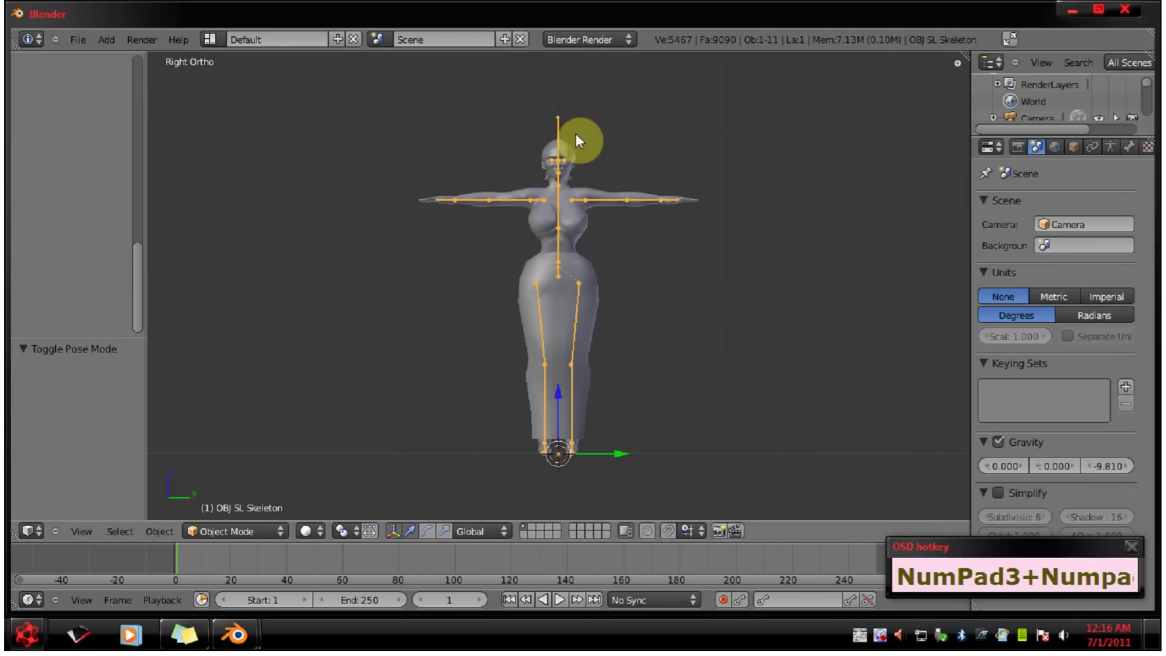
scroll(611, 143, up, 1)
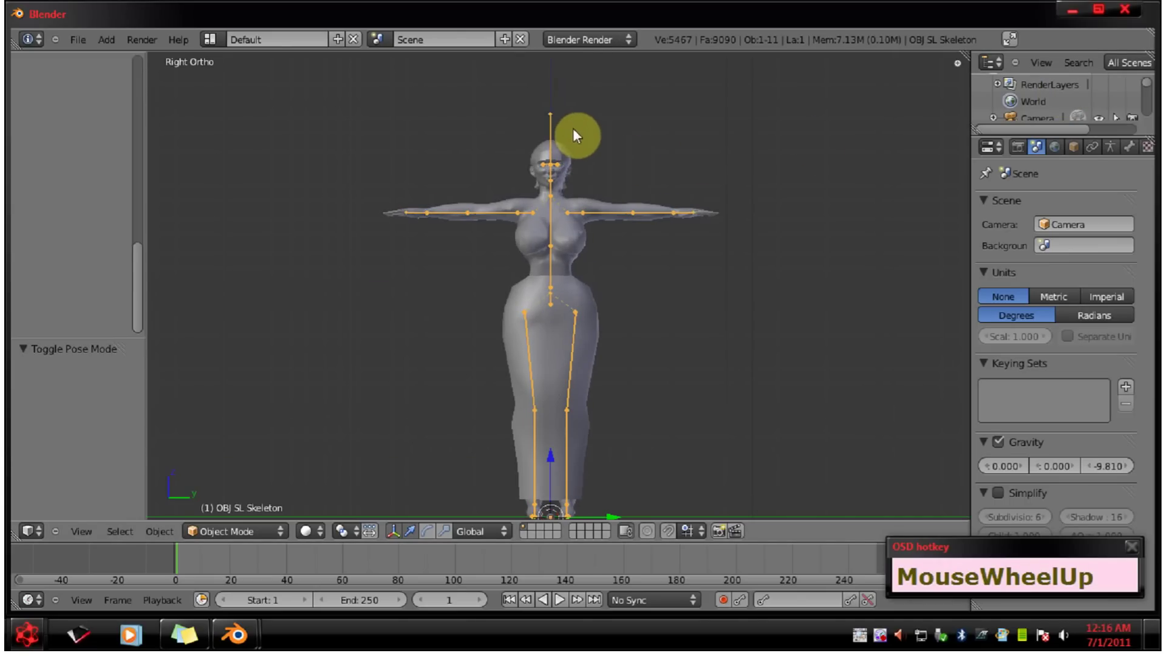
right_click(550, 123)
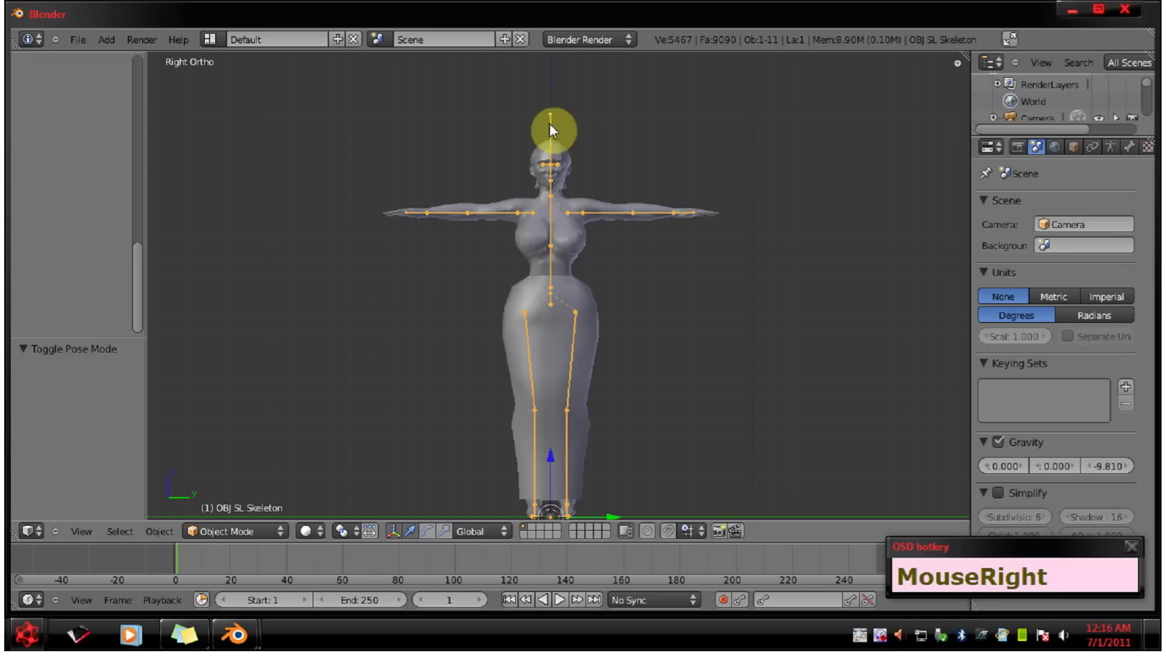
key(ctrl+Tab)
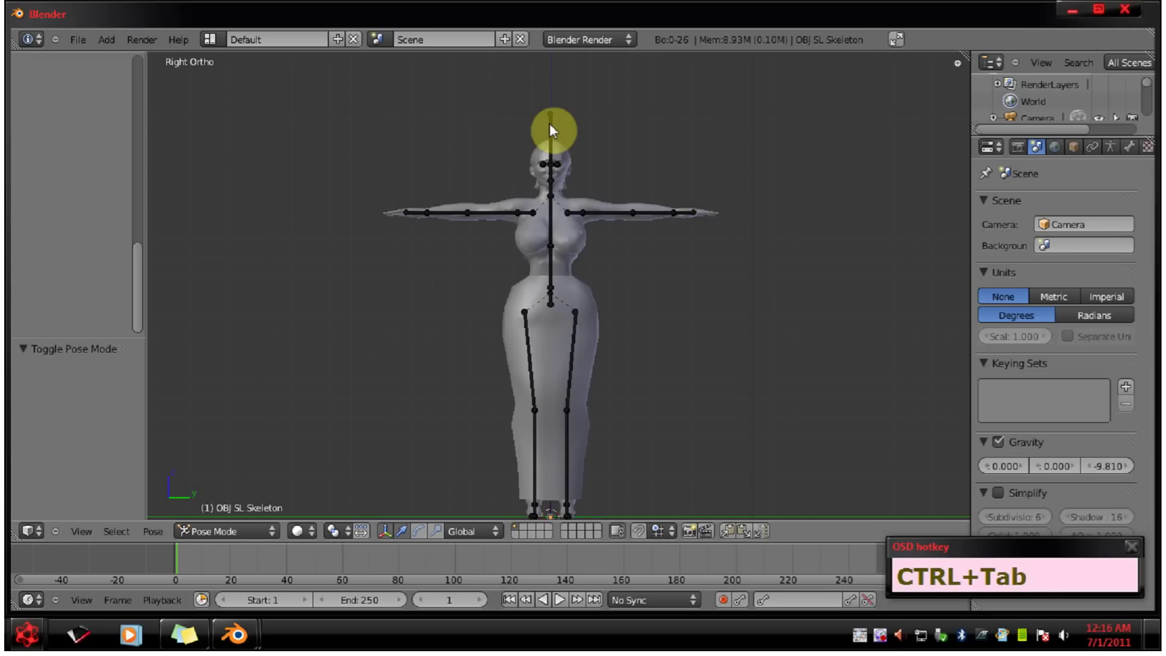
Rotate the right shoulder bone so that arm swings down toward the side.
right_click(496, 215)
key(r)
click(587, 210)
Rotate mShoulderLeft 77.074° to lower the left arm, then orbit to check the pose.
right_click(602, 212)
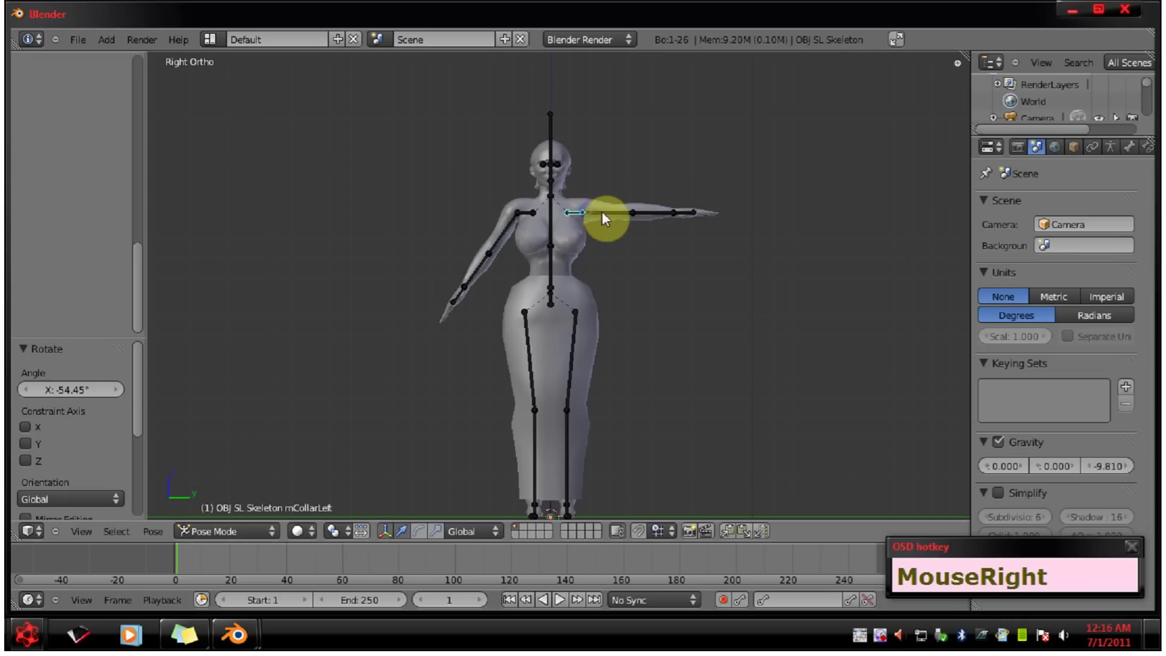
key(r)
click(689, 255)
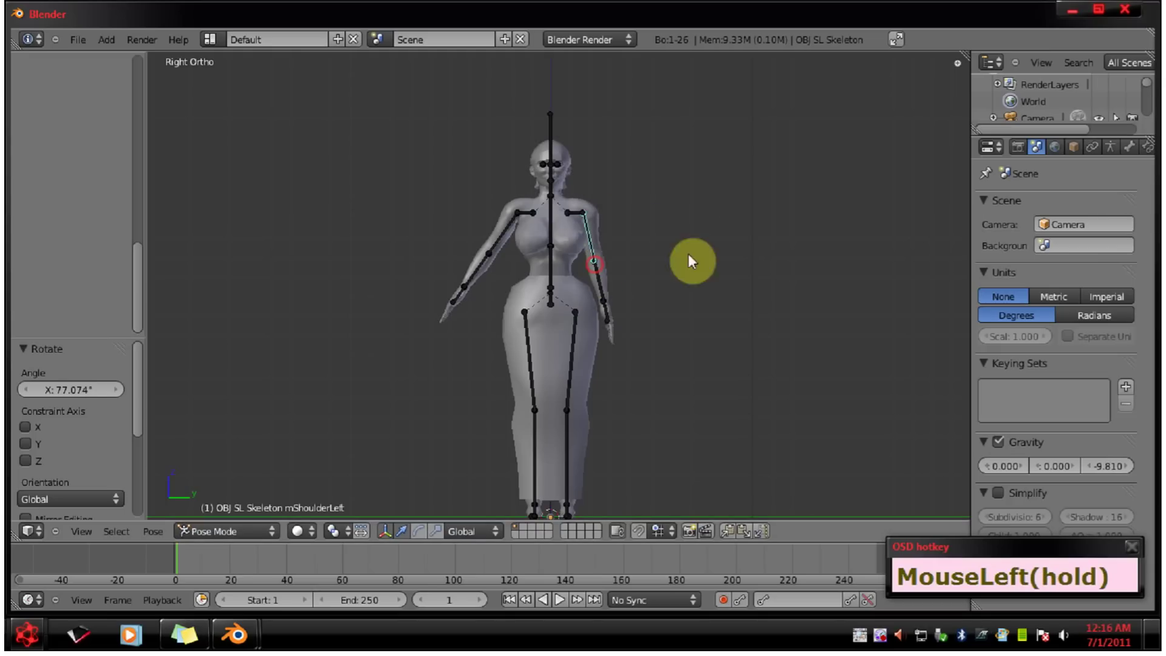
click(774, 234)
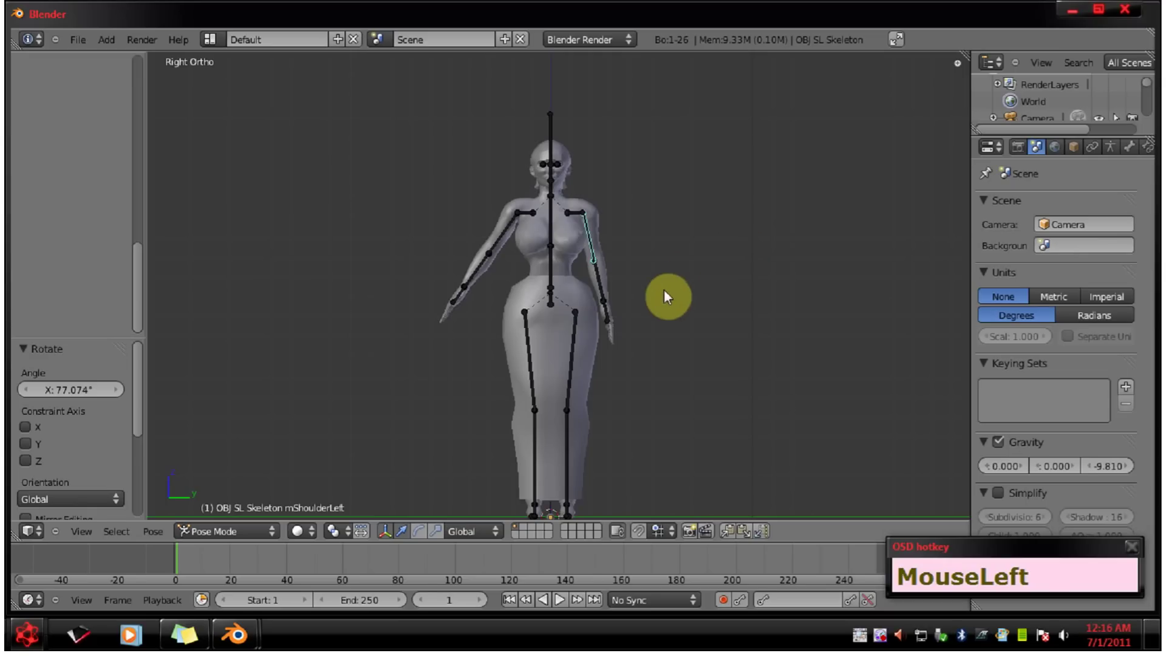
middle_drag(664, 290, 659, 329)
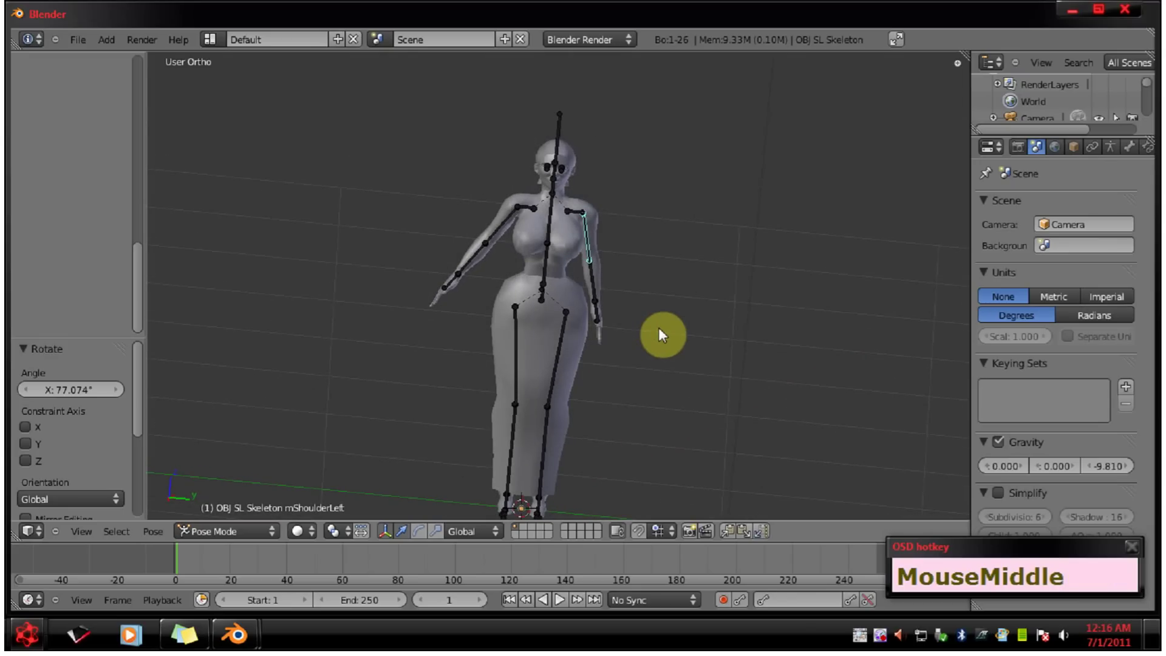